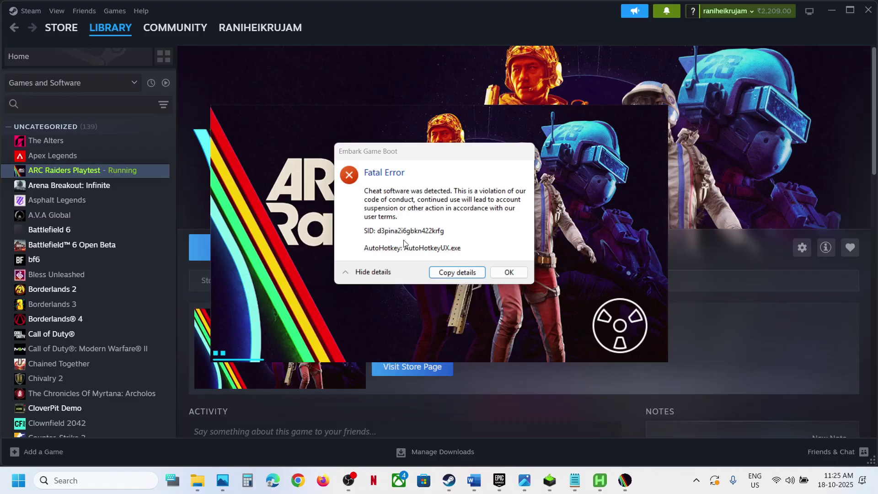
Close the Embark Game Boot 'Fatal Error' dialog with OK.
{"action": "left_click", "coordinate": [508, 272]}
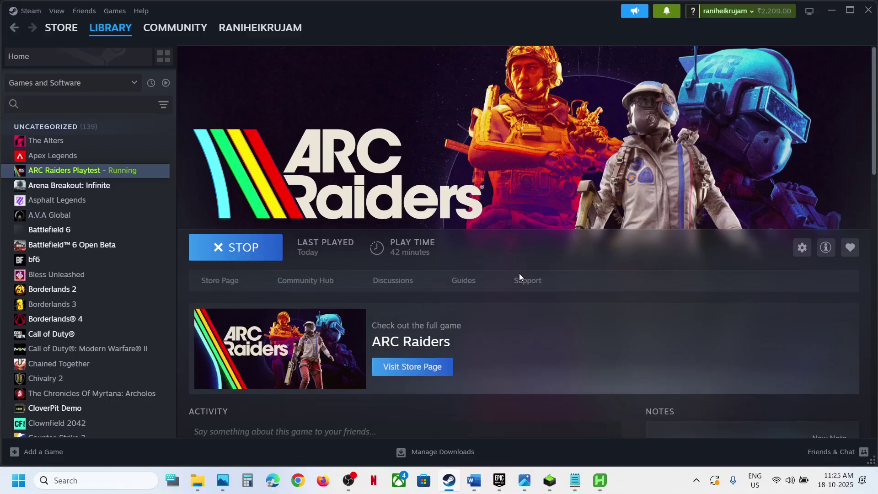
Check Step 1 of the Word guide, then close the AutoHotkey Dash window.
{"action": "left_click", "coordinate": [473, 480]}
{"action": "double_click", "coordinate": [304, 219]}
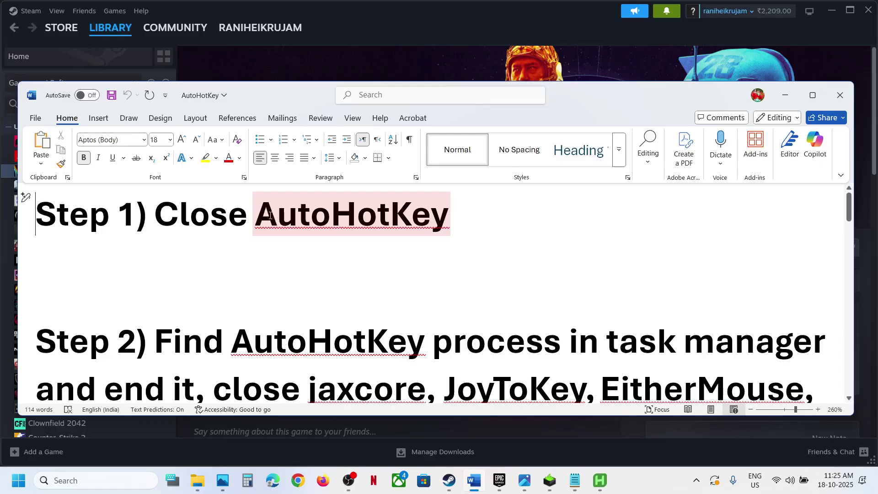
{"action": "left_click", "coordinate": [459, 53]}
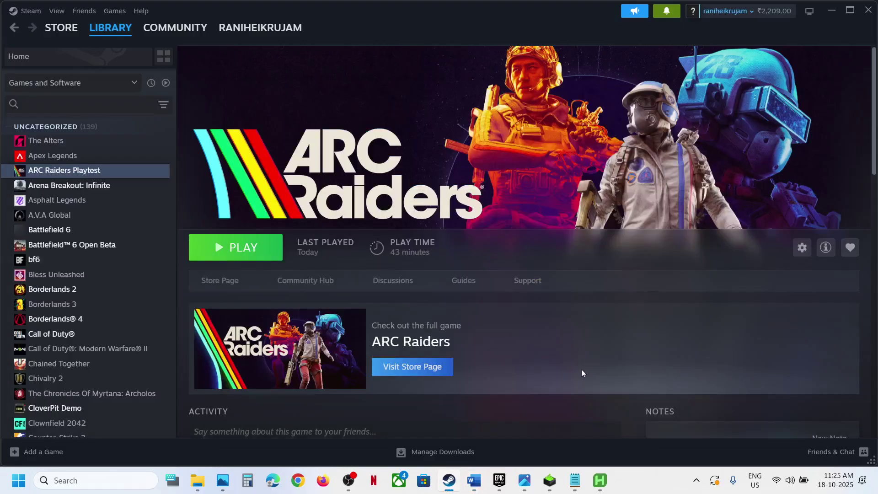
{"action": "left_click", "coordinate": [600, 481]}
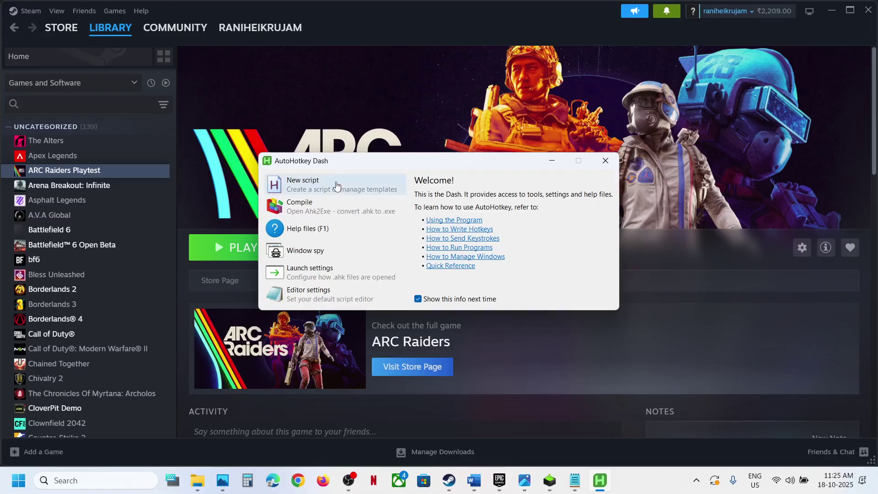
{"action": "left_click", "coordinate": [608, 164]}
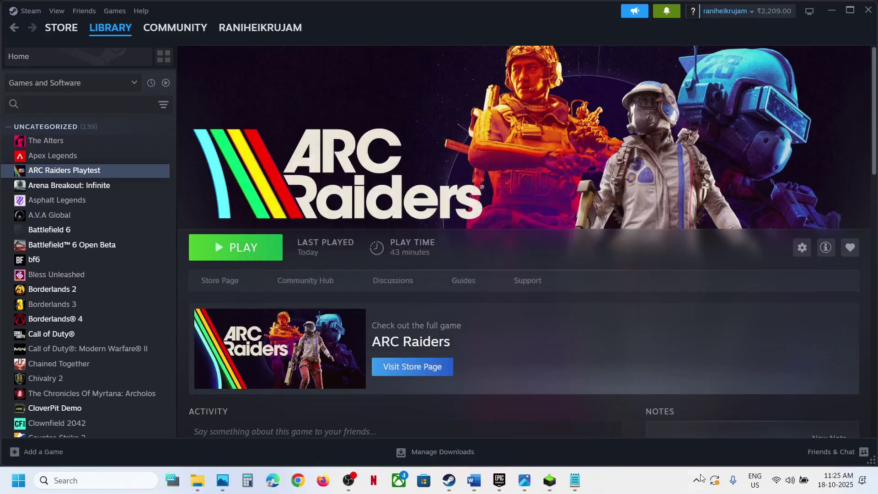
Launch Task Manager from the taskbar's right-click menu.
{"action": "left_click", "coordinate": [697, 488]}
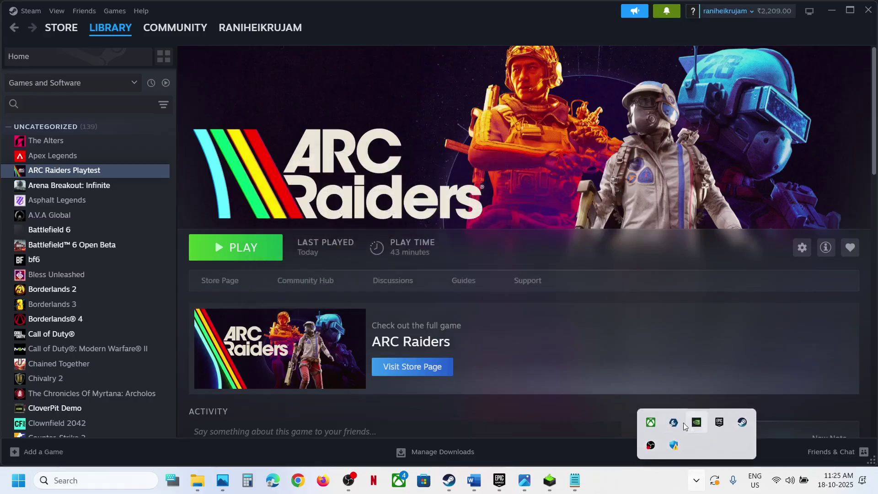
{"action": "right_click", "coordinate": [635, 477]}
{"action": "left_click", "coordinate": [663, 443]}
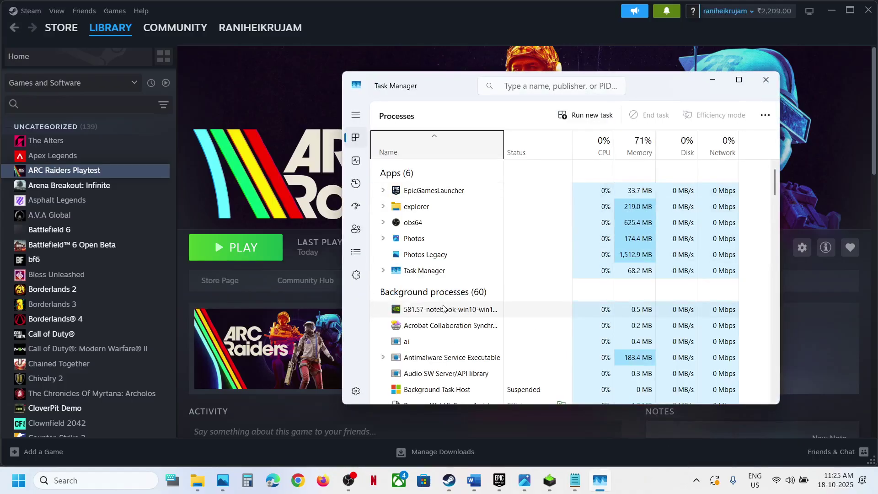
End the DAEMON Tools Shell Extension process in the Processes list and close Task Manager.
{"action": "scroll", "coordinate": [442, 308], "scroll_direction": "down", "scroll_amount": 1}
{"action": "left_click", "coordinate": [432, 334]}
{"action": "key", "text": "Down"}
{"action": "scroll", "coordinate": [430, 332], "scroll_direction": "down", "scroll_amount": 2}
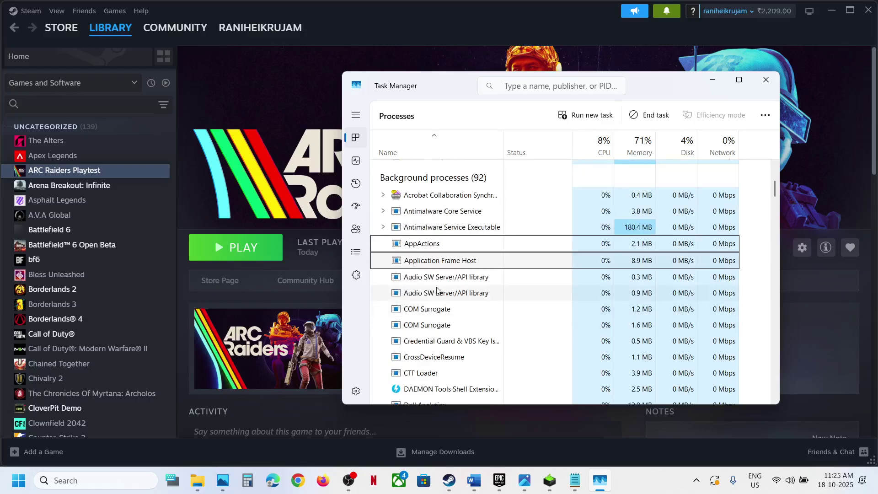
{"action": "scroll", "coordinate": [436, 291], "scroll_direction": "down", "scroll_amount": 1}
{"action": "right_click", "coordinate": [413, 363]}
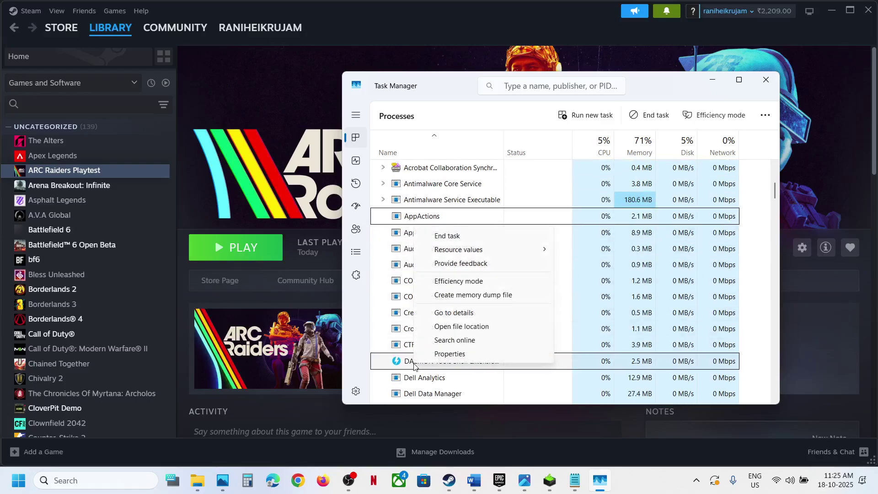
{"action": "left_click", "coordinate": [470, 233]}
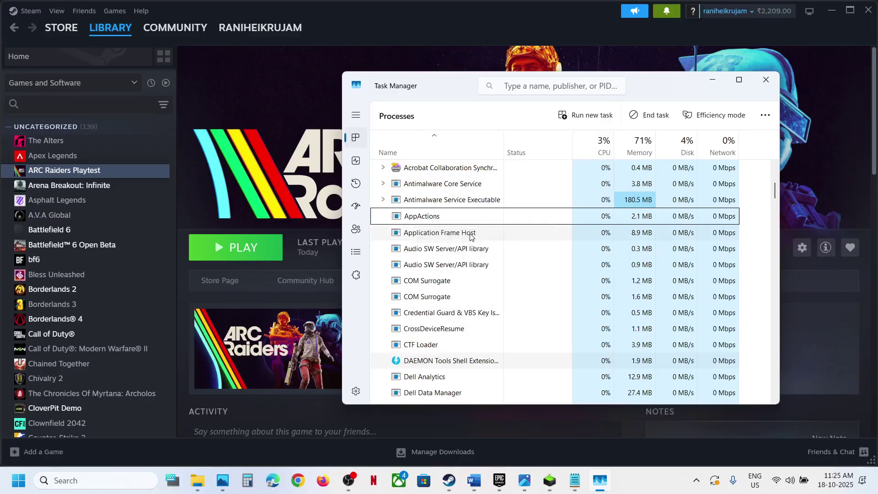
{"action": "left_click", "coordinate": [766, 78]}
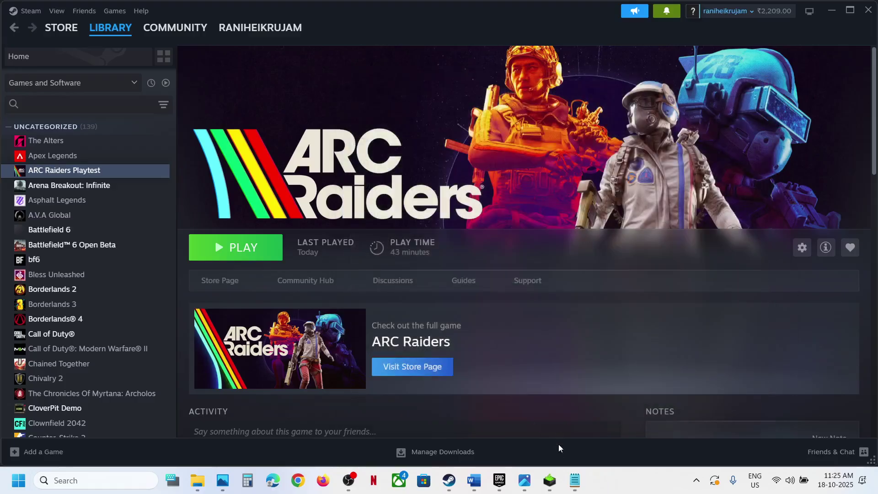
Return to the Word guide and highlight Step 2's instruction and the app list starting with jaxcore.
{"action": "left_click", "coordinate": [475, 486]}
{"action": "scroll", "coordinate": [296, 315], "scroll_direction": "down", "scroll_amount": 2}
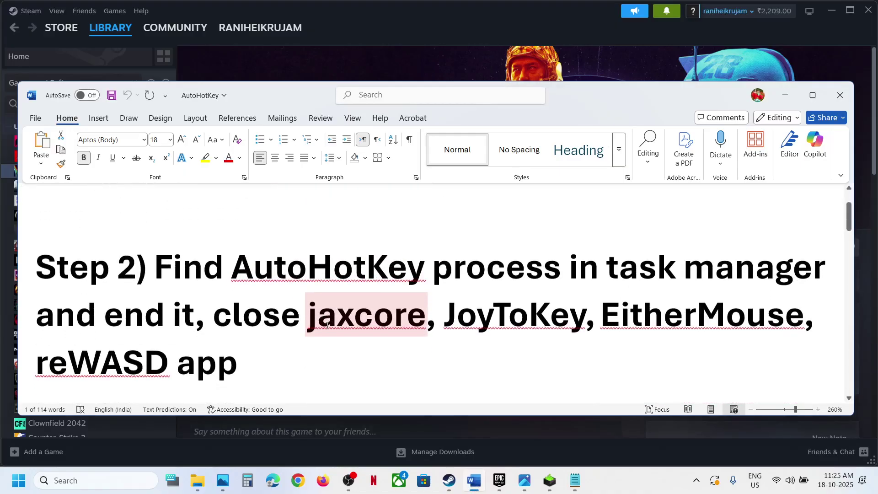
{"action": "left_click_drag", "start_coordinate": [188, 278], "coordinate": [191, 313]}
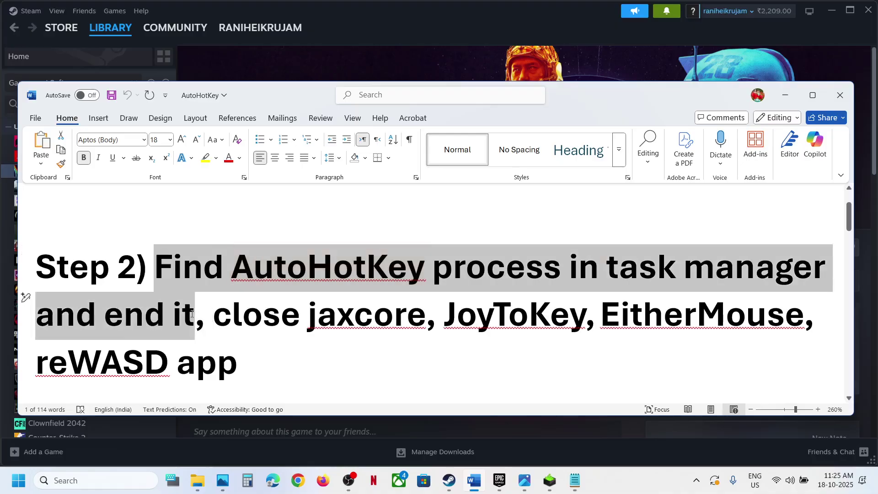
{"action": "scroll", "coordinate": [318, 279], "scroll_direction": "down", "scroll_amount": 1}
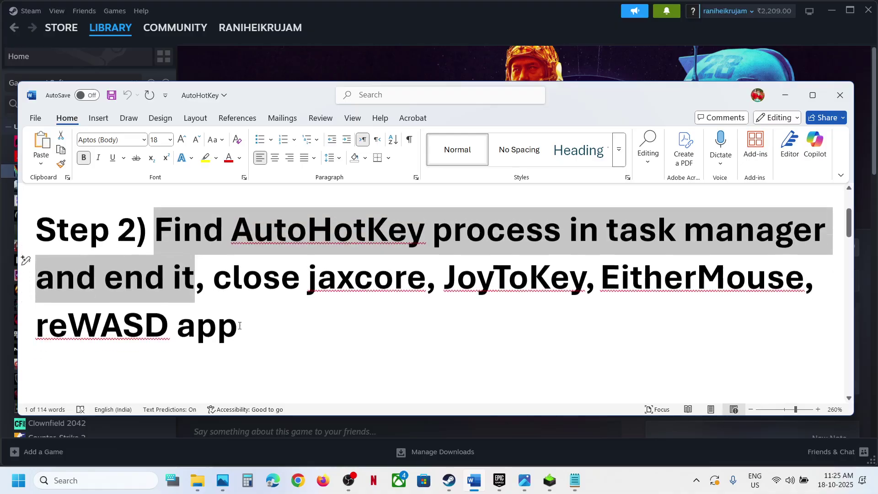
{"action": "left_click_drag", "start_coordinate": [311, 269], "coordinate": [581, 280]}
Copy 'JoyToKey' from the guide, search Windows for it, and launch the app.
{"action": "key", "text": "ctrl+c"}
{"action": "left_click", "coordinate": [63, 479]}
{"action": "key", "text": "ctrl+v"}
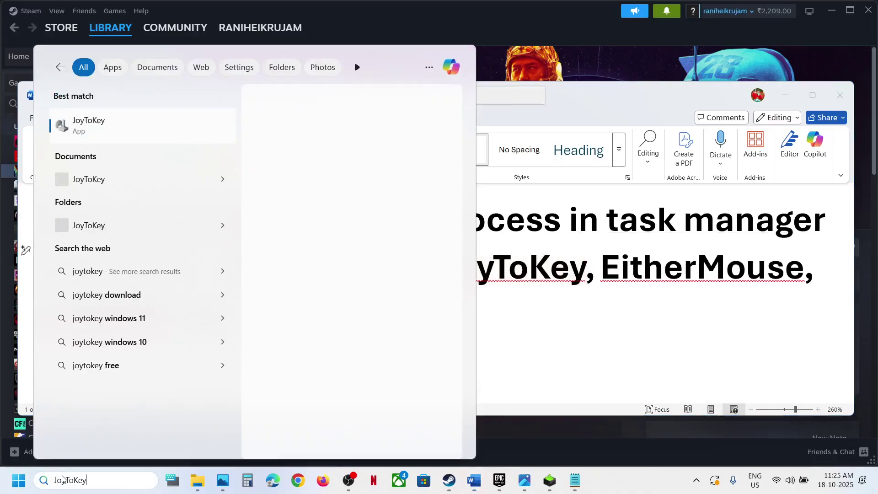
{"action": "left_click", "coordinate": [119, 129]}
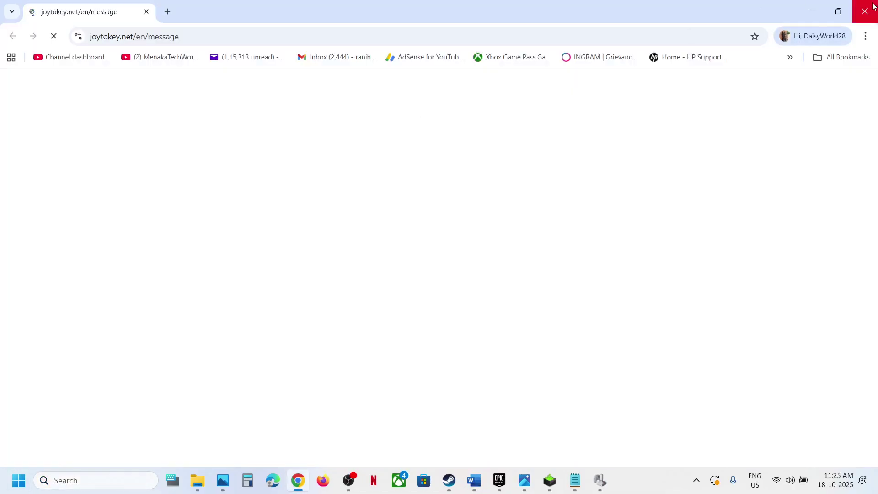
Close JoyToKey's web page, dialog and main window, then terminate it from its tray icon.
{"action": "left_click", "coordinate": [864, 11]}
{"action": "left_click", "coordinate": [382, 107]}
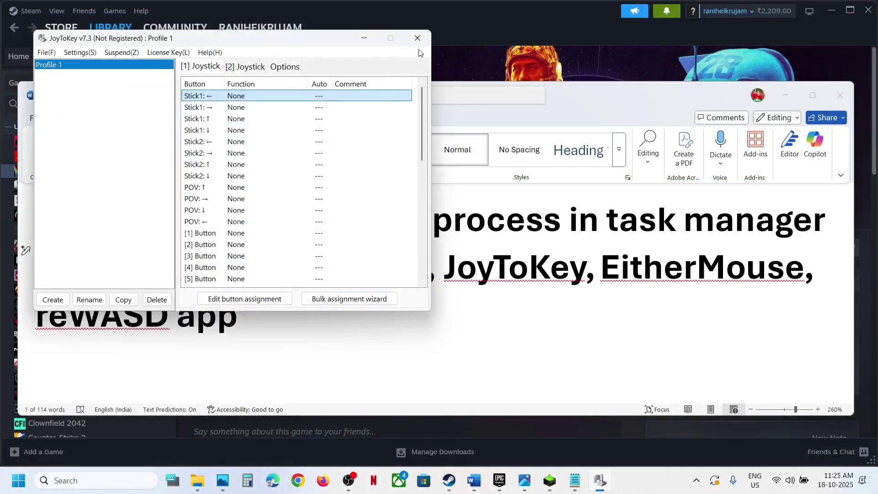
{"action": "left_click", "coordinate": [417, 38]}
{"action": "left_click", "coordinate": [698, 482]}
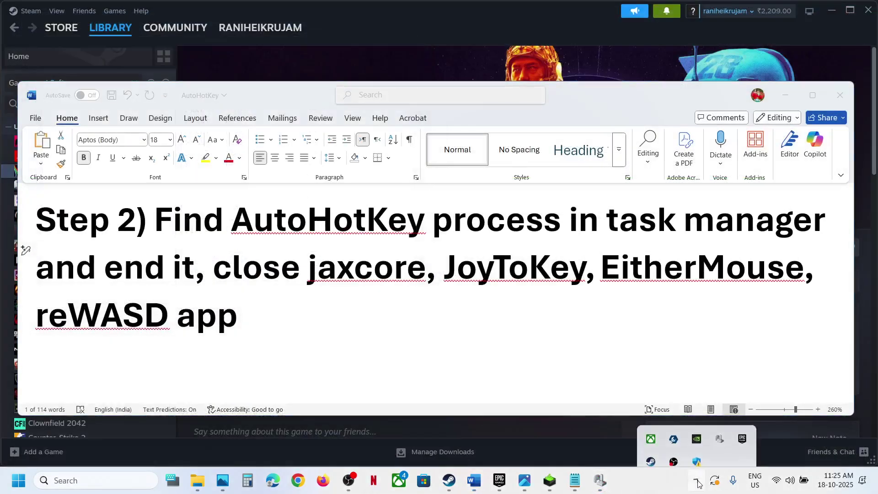
{"action": "right_click", "coordinate": [720, 422]}
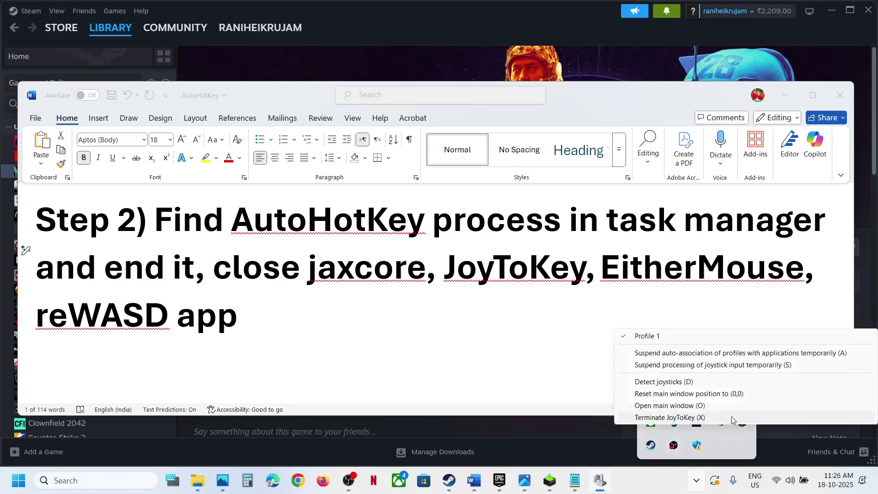
{"action": "left_click", "coordinate": [713, 418]}
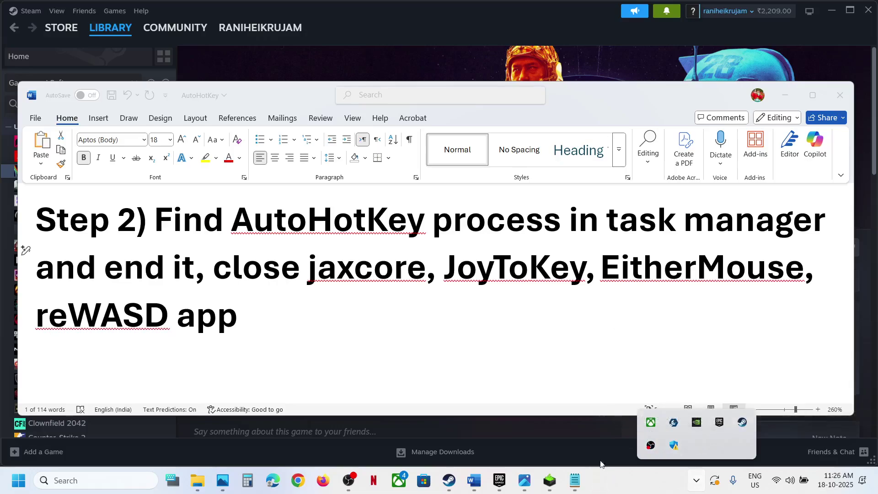
{"action": "left_click", "coordinate": [596, 373]}
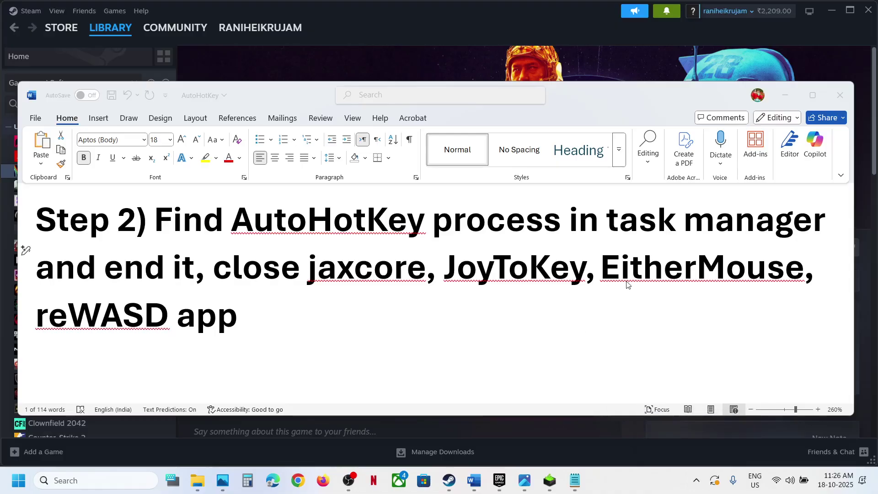
Highlight EitherMouse and reWASD in Step 2's app list, then scroll to Step 3.
{"action": "left_click_drag", "start_coordinate": [604, 269], "coordinate": [788, 282]}
{"action": "left_click_drag", "start_coordinate": [37, 320], "coordinate": [242, 322]}
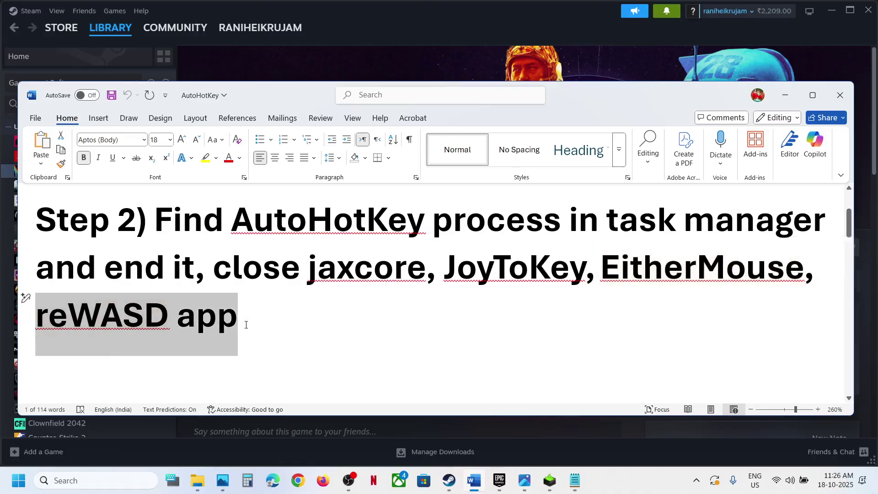
{"action": "left_click", "coordinate": [246, 324]}
{"action": "scroll", "coordinate": [246, 324], "scroll_direction": "down", "scroll_amount": 1}
{"action": "scroll", "coordinate": [349, 281], "scroll_direction": "up", "scroll_amount": 1}
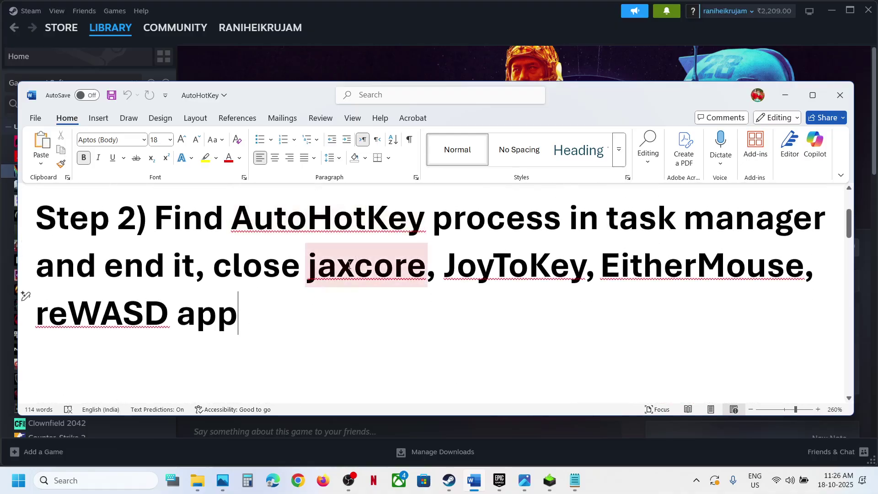
{"action": "scroll", "coordinate": [287, 300], "scroll_direction": "down", "scroll_amount": 2}
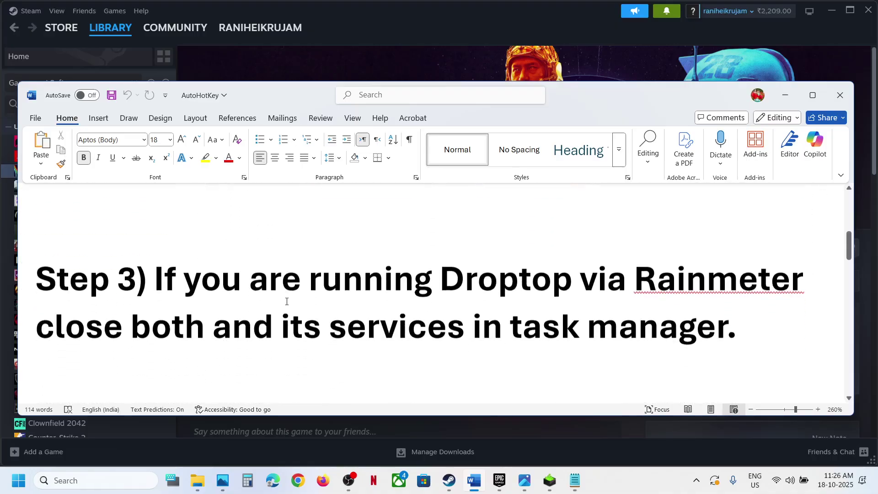
Select 'Droptop' in Step 3 and search Windows for it.
{"action": "mouse_move", "coordinate": [459, 264]}
{"action": "left_mouse_down"}
{"action": "mouse_move", "coordinate": [552, 267]}
{"action": "mouse_move", "coordinate": [445, 266]}
{"action": "left_mouse_up"}
{"action": "left_click", "coordinate": [558, 267]}
{"action": "left_click", "coordinate": [74, 480]}
{"action": "key", "text": "ctrl+v"}
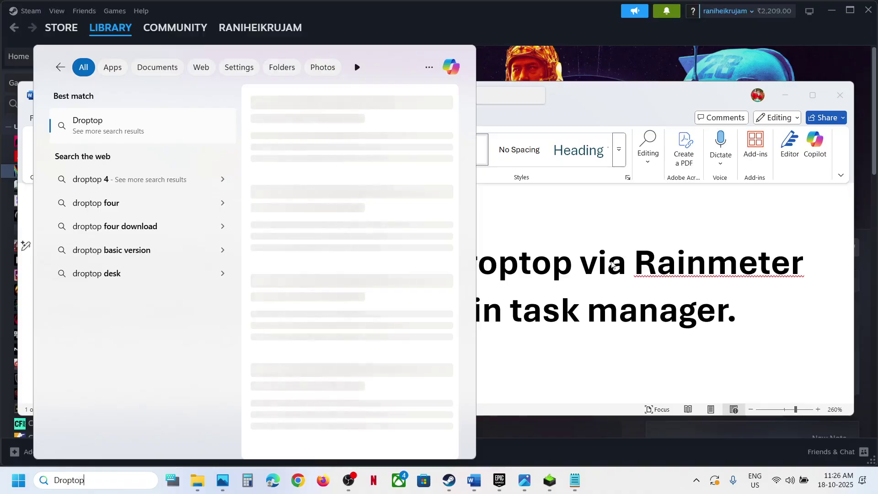
{"action": "key", "text": "Escape"}
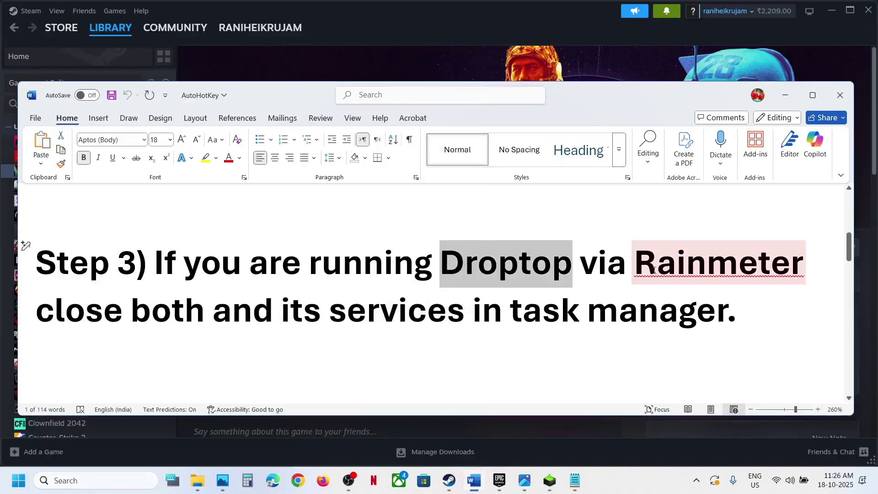
Highlight 'Rainmeter' and 'its services in task manager' in Step 3.
{"action": "left_click_drag", "start_coordinate": [639, 269], "coordinate": [791, 270]}
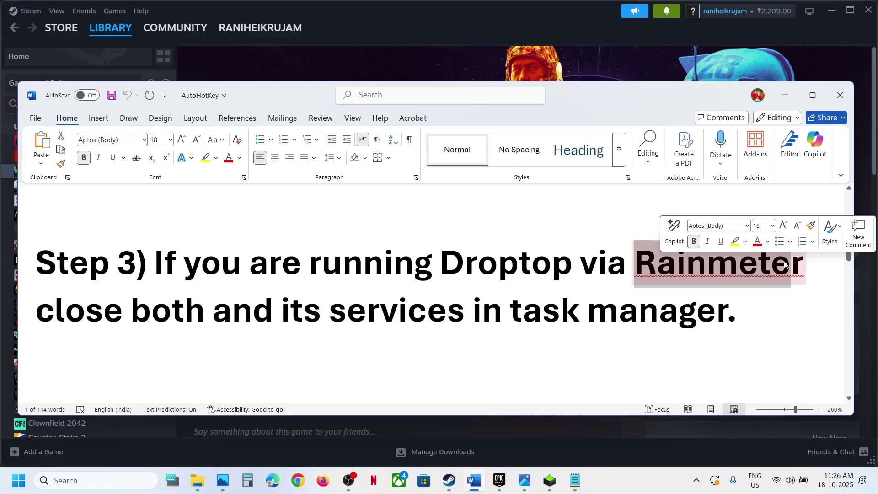
{"action": "left_click_drag", "start_coordinate": [278, 324], "coordinate": [636, 331]}
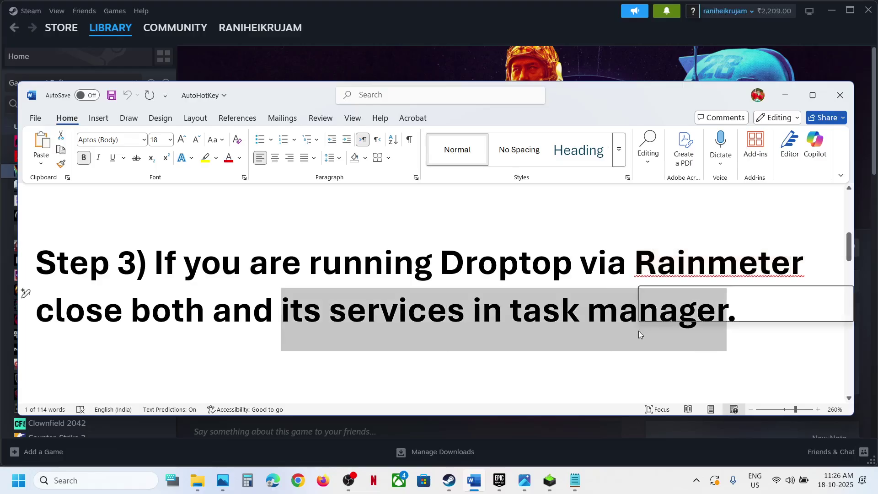
{"action": "left_click", "coordinate": [244, 348]}
{"action": "scroll", "coordinate": [245, 349], "scroll_direction": "down", "scroll_amount": 5}
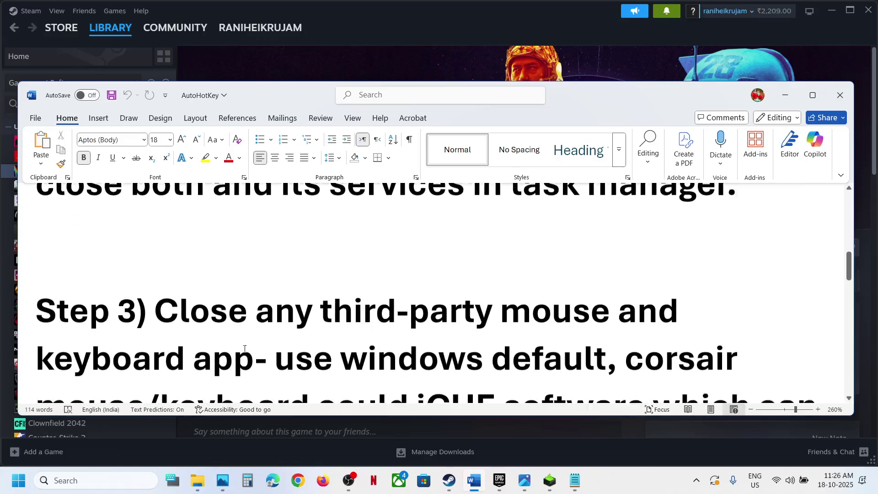
Maximize the guide and highlight the iCUE software and Corsair mouse/keyboard text.
{"action": "left_click", "coordinate": [813, 95]}
{"action": "scroll", "coordinate": [299, 298], "scroll_direction": "up", "scroll_amount": 2}
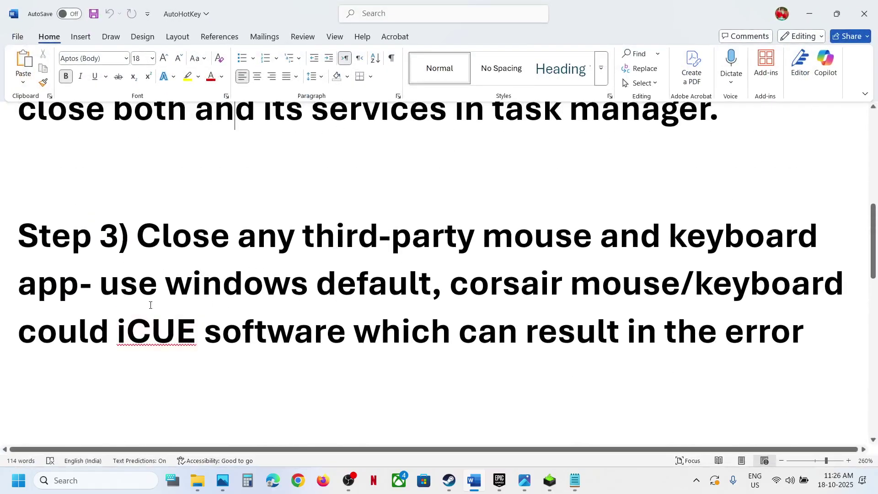
{"action": "left_click_drag", "start_coordinate": [116, 332], "coordinate": [347, 319]}
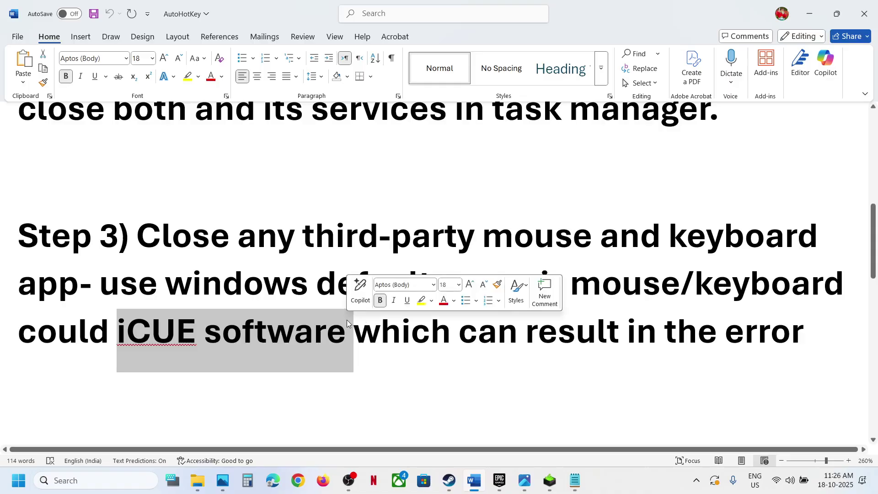
{"action": "left_click", "coordinate": [518, 266]}
{"action": "left_click_drag", "start_coordinate": [481, 289], "coordinate": [312, 338]}
{"action": "left_click", "coordinate": [312, 338]}
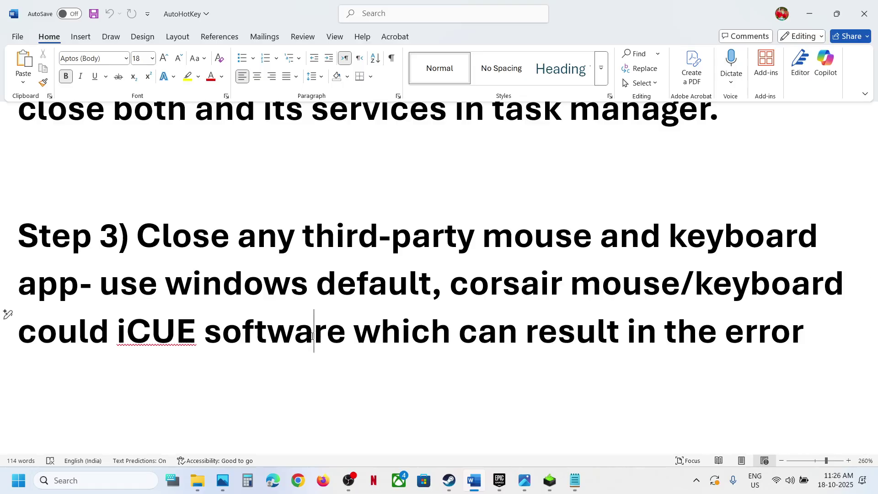
Highlight '3XS software support app' in Step 4.
{"action": "scroll", "coordinate": [323, 302], "scroll_direction": "down", "scroll_amount": 3}
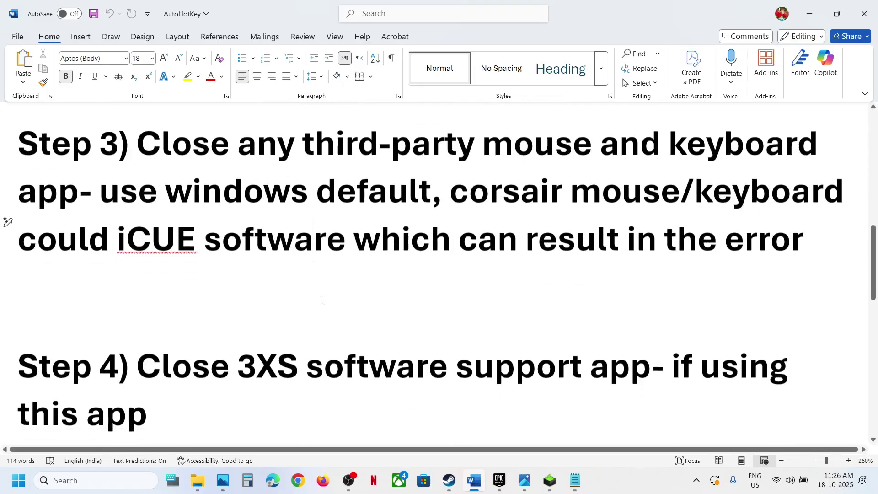
{"action": "left_click", "coordinate": [238, 304]}
{"action": "left_click", "coordinate": [565, 326], "text": "shift"}
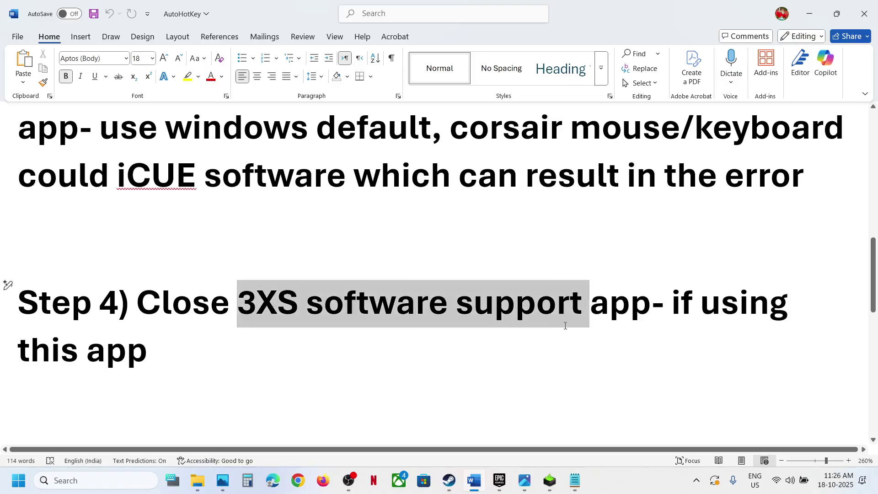
{"action": "left_click_drag", "start_coordinate": [597, 318], "coordinate": [644, 318]}
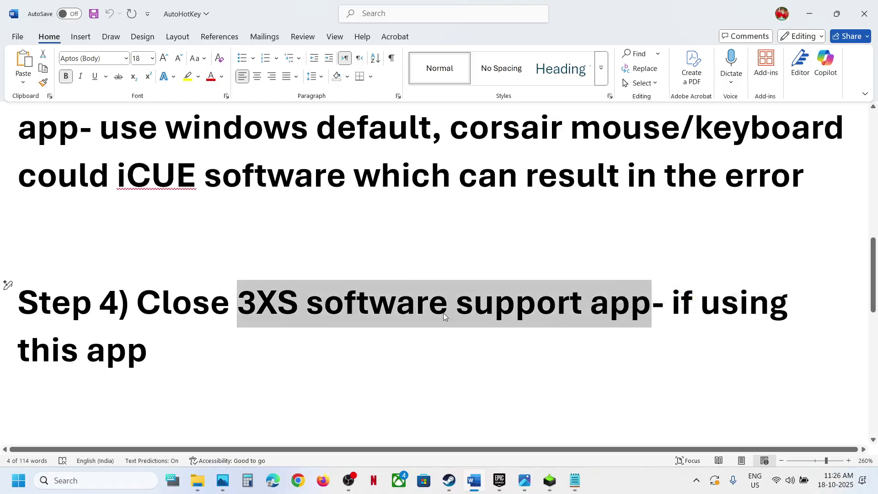
Copy 'GameCompanion' from Step 5 and search Windows for it.
{"action": "scroll", "coordinate": [278, 372], "scroll_direction": "down", "scroll_amount": 3}
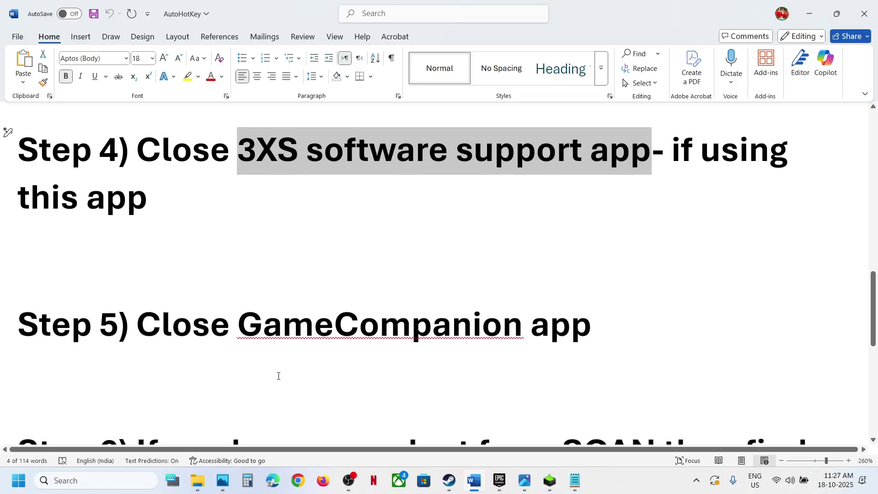
{"action": "left_click_drag", "start_coordinate": [245, 326], "coordinate": [524, 325]}
{"action": "key", "text": "ctrl+c"}
{"action": "left_click", "coordinate": [86, 481]}
{"action": "key", "text": "ctrl+v"}
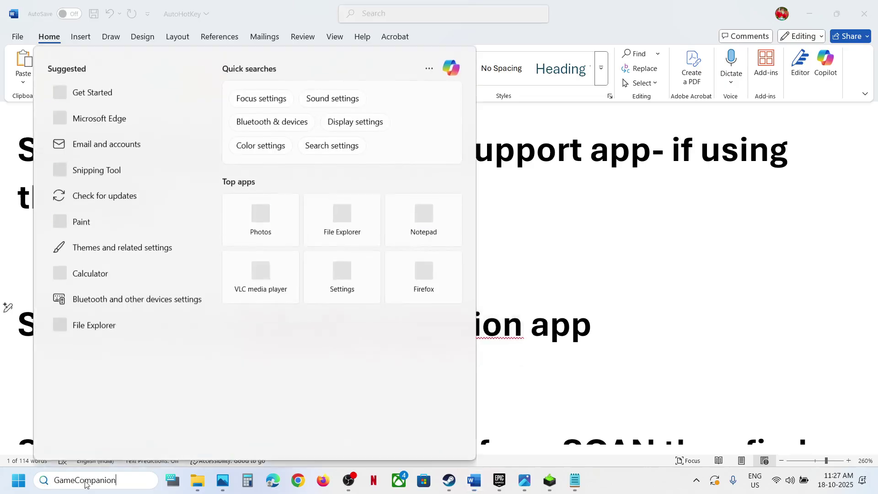
{"action": "left_click", "coordinate": [493, 339]}
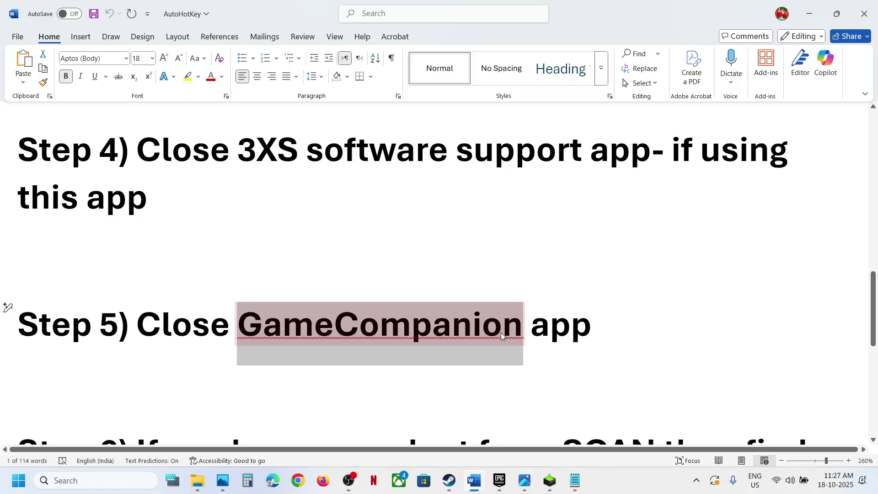
Highlight the SCAN product note, 'Menu.exe' and 'from task manager' in Step 6.
{"action": "scroll", "coordinate": [436, 377], "scroll_direction": "down", "scroll_amount": 3}
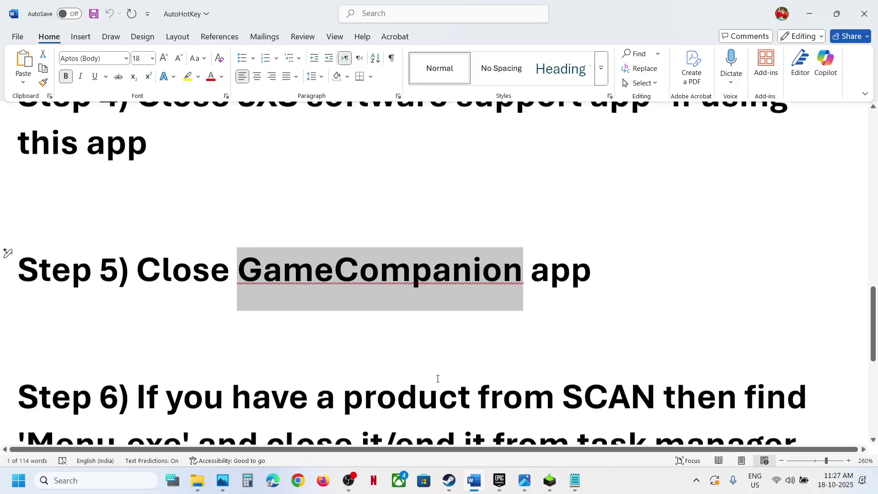
{"action": "left_click_drag", "start_coordinate": [166, 301], "coordinate": [662, 304]}
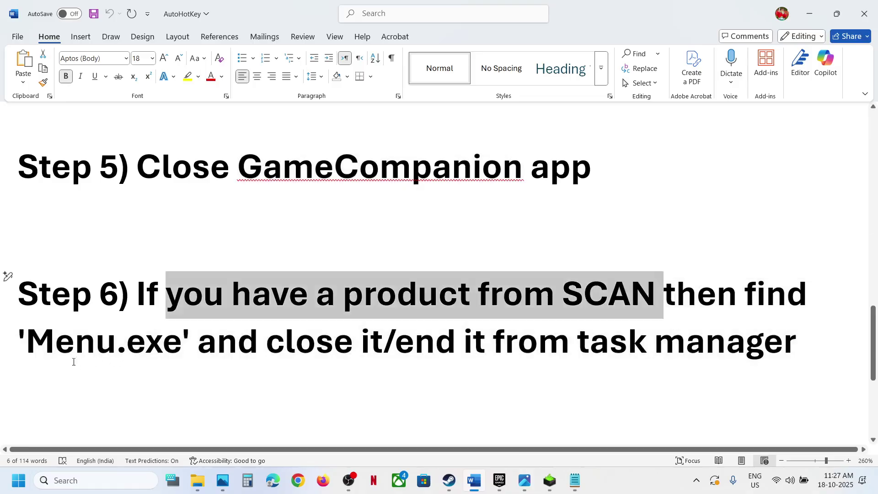
{"action": "double_click", "coordinate": [46, 344]}
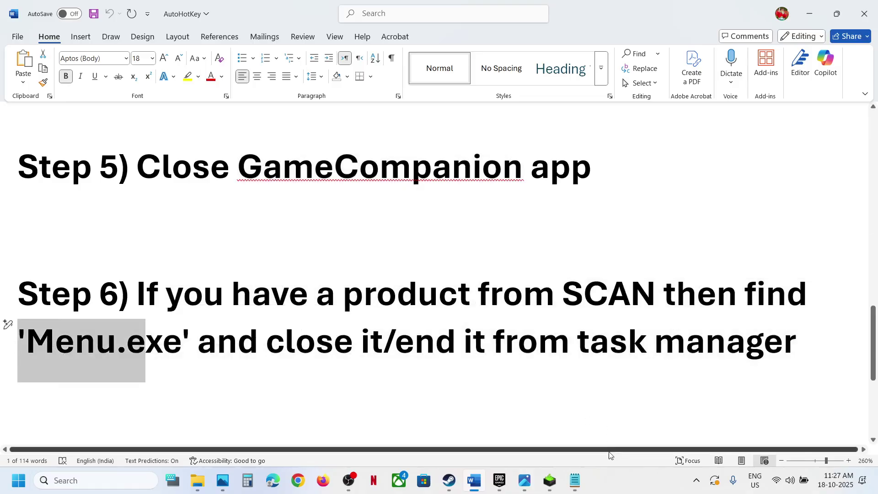
{"action": "right_click", "coordinate": [611, 489]}
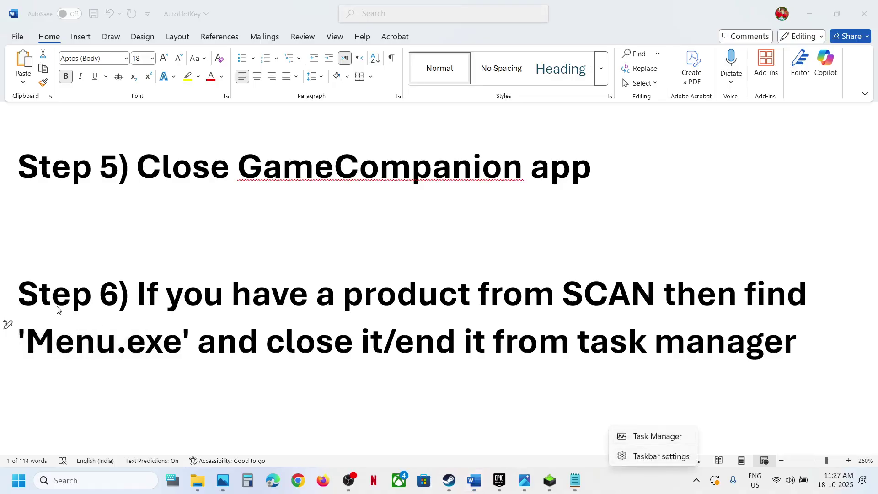
{"action": "left_click", "coordinate": [35, 289]}
{"action": "left_click", "coordinate": [26, 342]}
{"action": "left_click_drag", "start_coordinate": [26, 342], "coordinate": [166, 335]}
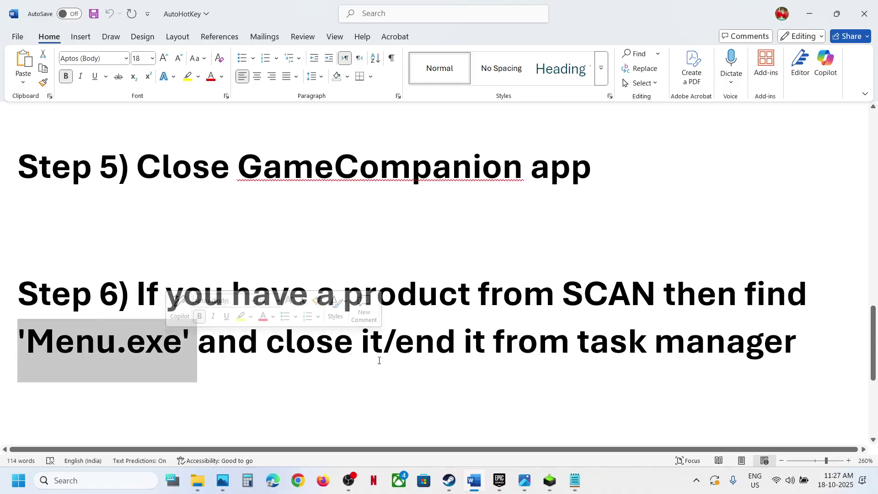
{"action": "left_click_drag", "start_coordinate": [496, 345], "coordinate": [744, 351]}
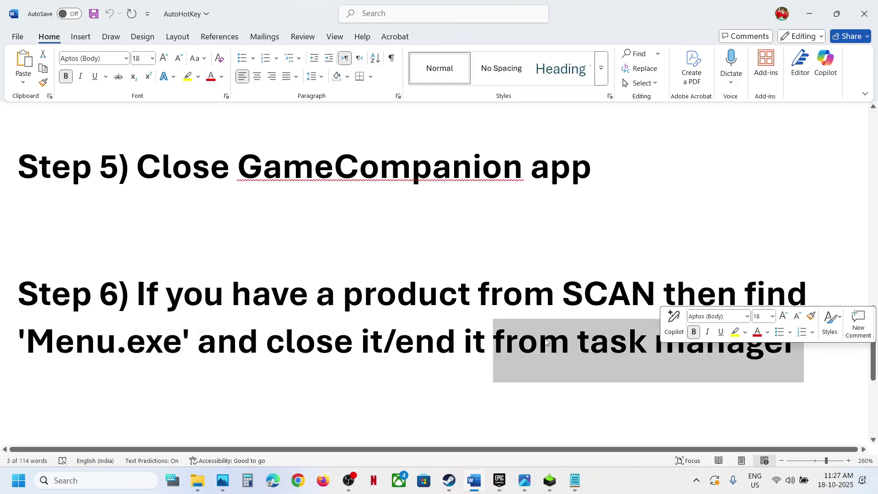
{"action": "left_click", "coordinate": [283, 342]}
Highlight Viveport in Step 7 and 'Process explorer' in Step 8.
{"action": "scroll", "coordinate": [282, 343], "scroll_direction": "down", "scroll_amount": 3}
{"action": "scroll", "coordinate": [275, 342], "scroll_direction": "up", "scroll_amount": 1}
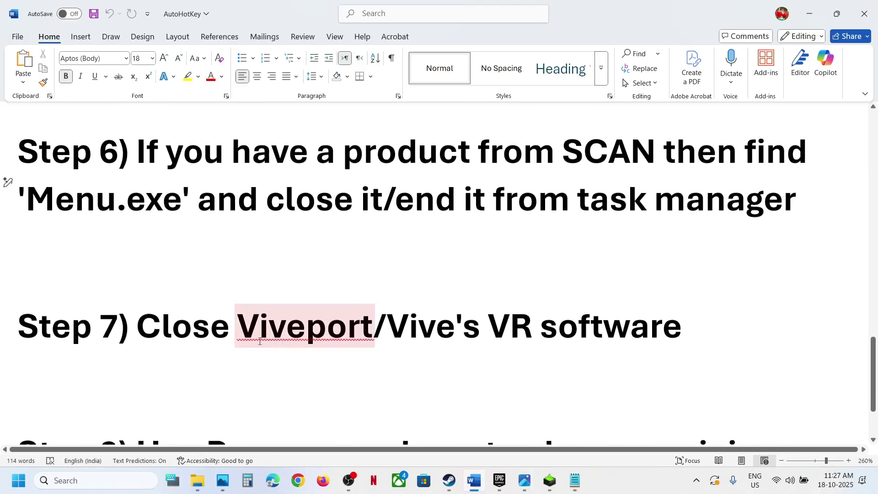
{"action": "left_click_drag", "start_coordinate": [245, 327], "coordinate": [684, 329]}
{"action": "left_click", "coordinate": [150, 316], "text": "shift"}
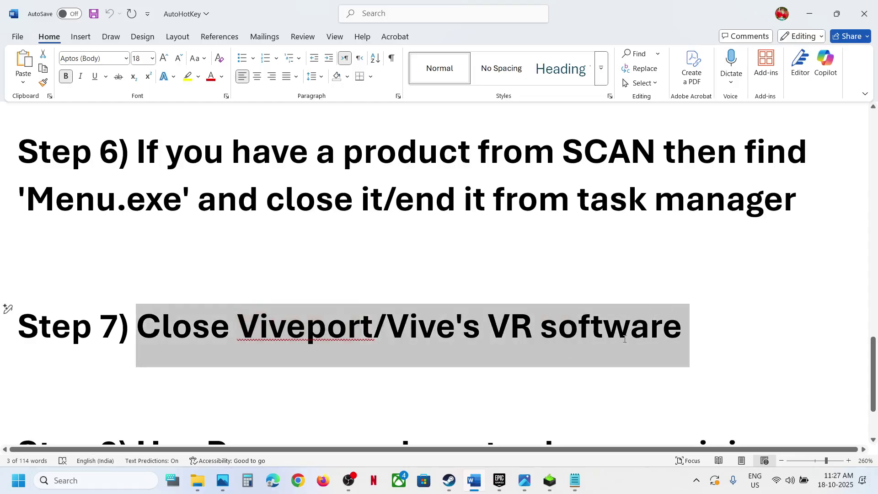
{"action": "scroll", "coordinate": [235, 349], "scroll_direction": "down", "scroll_amount": 3}
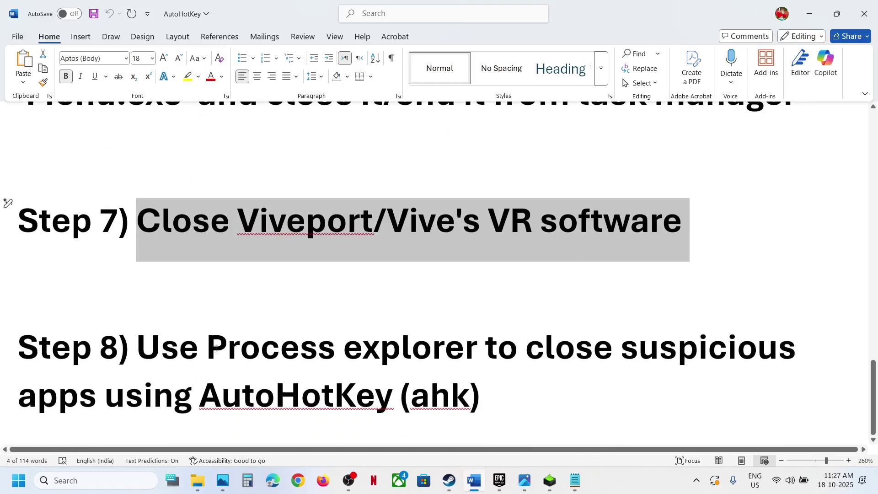
{"action": "left_click_drag", "start_coordinate": [211, 346], "coordinate": [437, 348]}
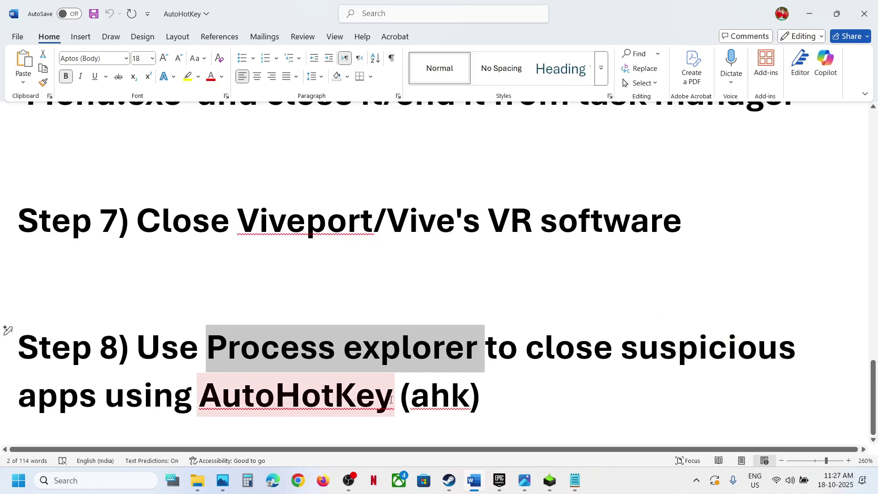
Search Chrome for 'Process explorer' and download Process Explorer from the Sysinternals v17.06 page.
{"action": "left_click", "coordinate": [298, 480]}
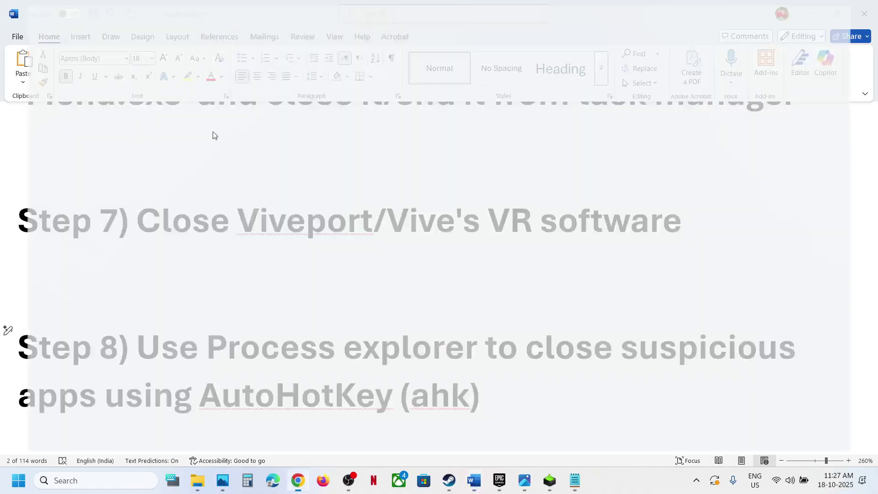
{"action": "key", "text": "ctrl+v"}
{"action": "key", "text": "Return"}
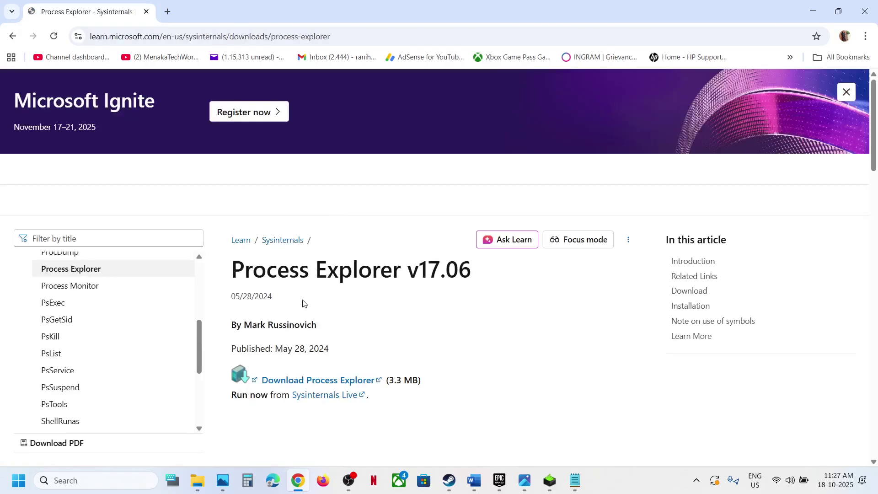
{"action": "scroll", "coordinate": [303, 300], "scroll_direction": "down", "scroll_amount": 1}
{"action": "left_click", "coordinate": [308, 343]}
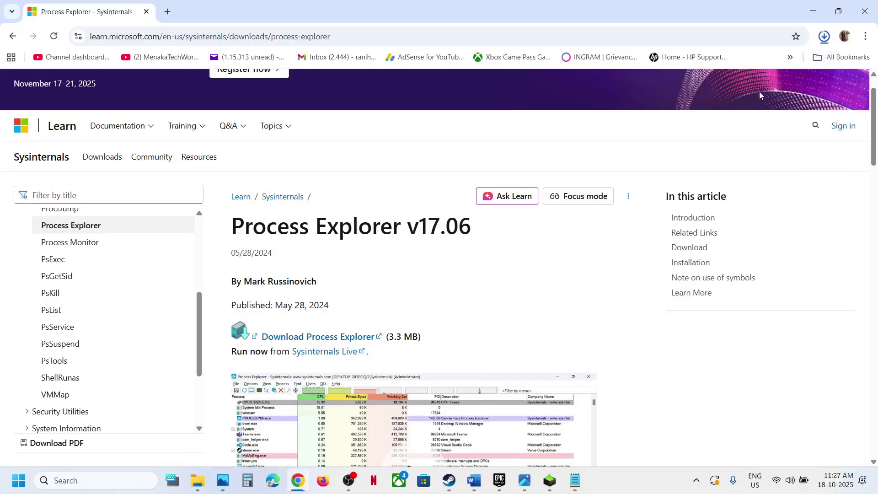
Extract the ProcessExplorer zip into Downloads\ProcessExplorer with Extract All, then select procexp64.
{"action": "left_click", "coordinate": [750, 73]}
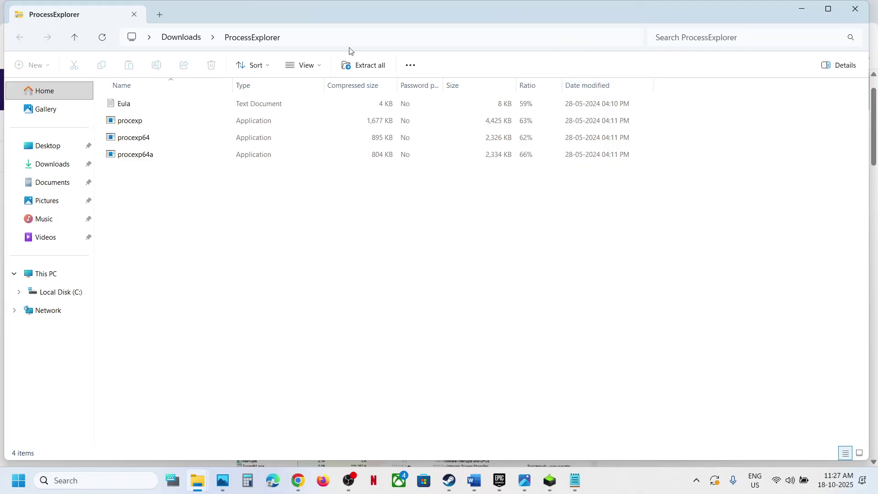
{"action": "left_click", "coordinate": [75, 40]}
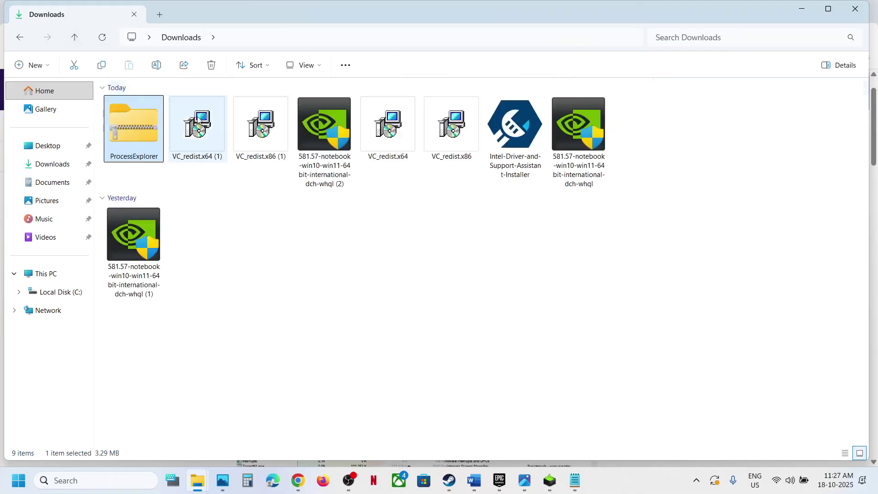
{"action": "right_click", "coordinate": [122, 140]}
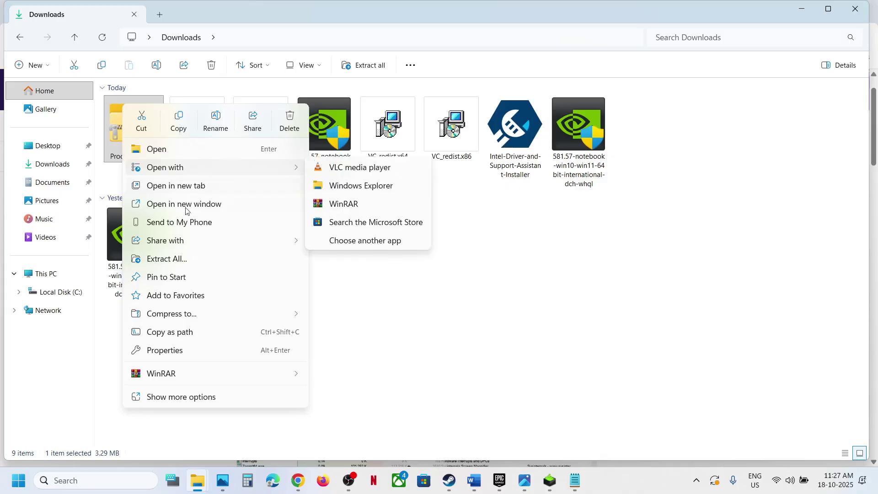
{"action": "left_click", "coordinate": [171, 259]}
{"action": "left_click", "coordinate": [528, 358]}
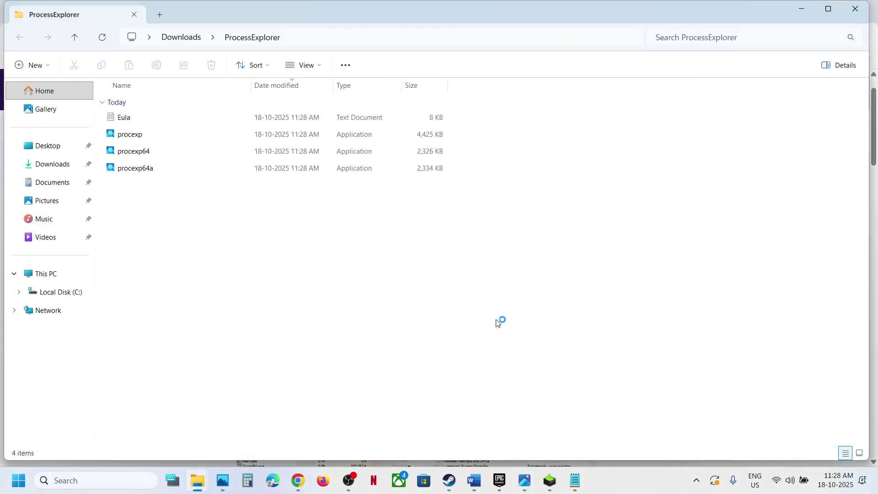
{"action": "left_click", "coordinate": [144, 155]}
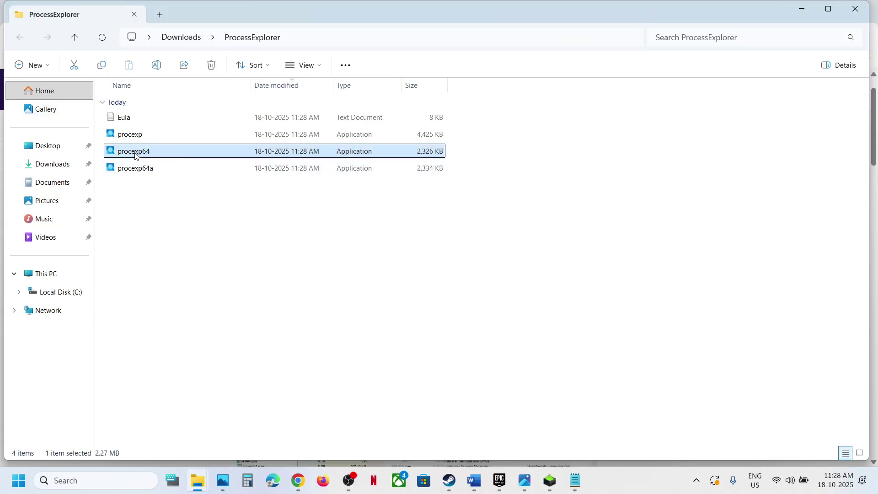
{"action": "right_click", "coordinate": [134, 155]}
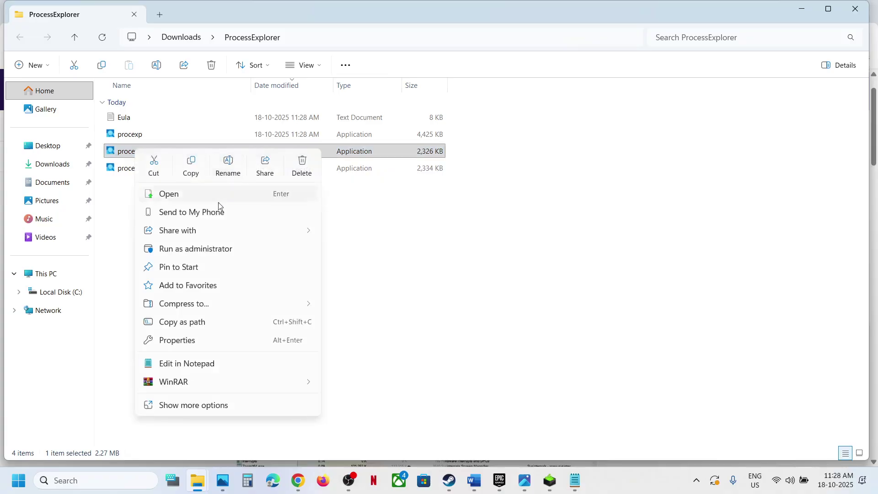
Run procexp64 as administrator, relaunch AutoHotkey Dash via Start search 'auto', and return to Process Explorer.
{"action": "left_click", "coordinate": [195, 249]}
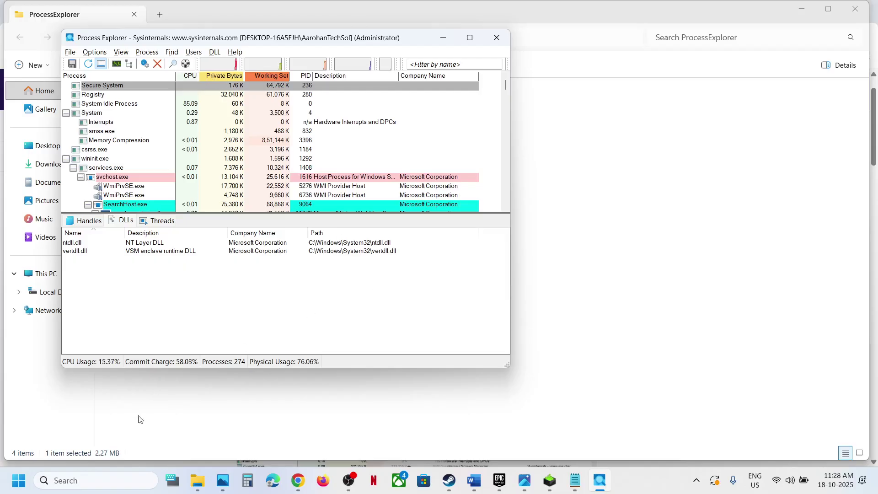
{"action": "left_click", "coordinate": [87, 481]}
{"action": "type", "text": "auto"}
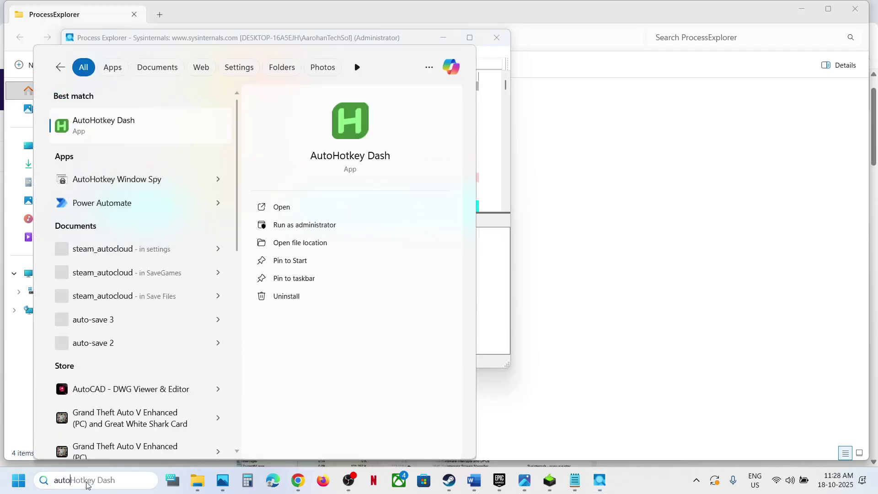
{"action": "key", "text": "Return"}
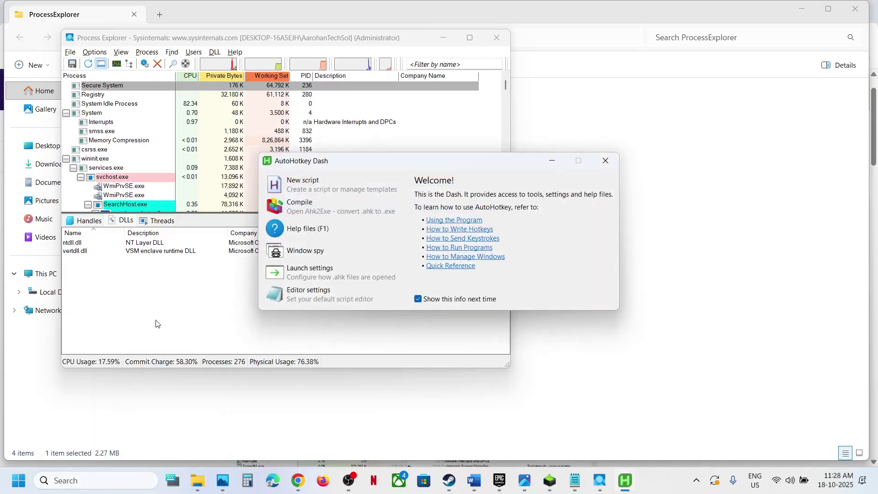
{"action": "left_click", "coordinate": [157, 324]}
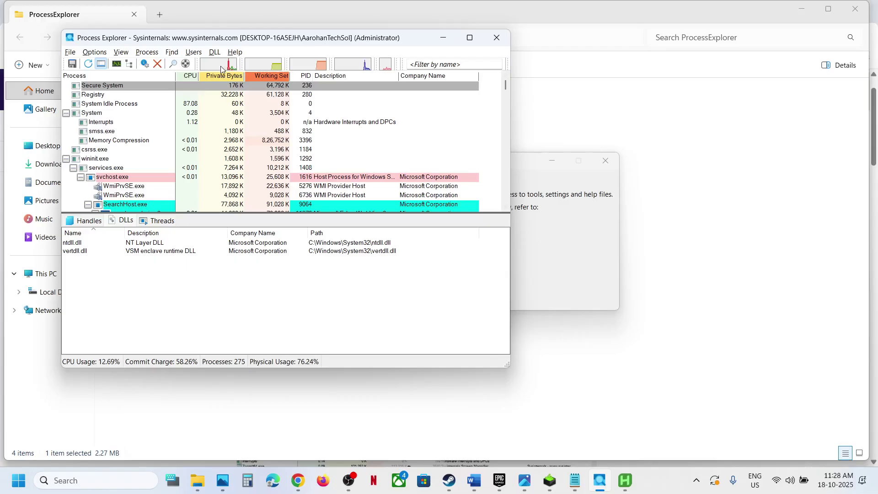
Search handles and DLLs for 'autohotkey' and jump to AutoHotkeyUX.exe (PID 5912) in the process list.
{"action": "left_click", "coordinate": [173, 64]}
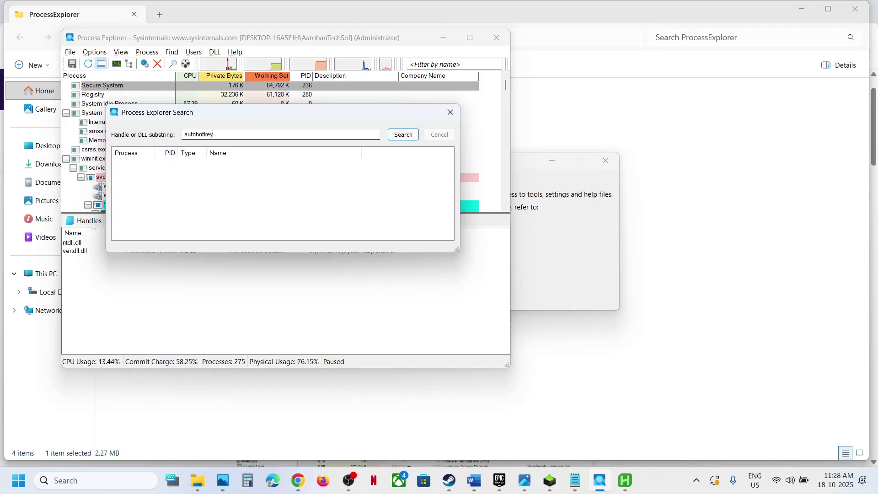
{"action": "left_click", "coordinate": [400, 135]}
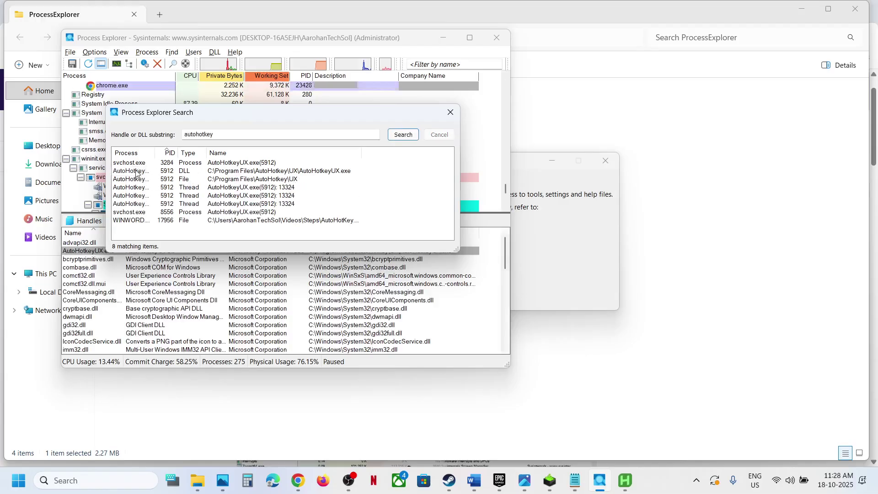
{"action": "left_click", "coordinate": [139, 171]}
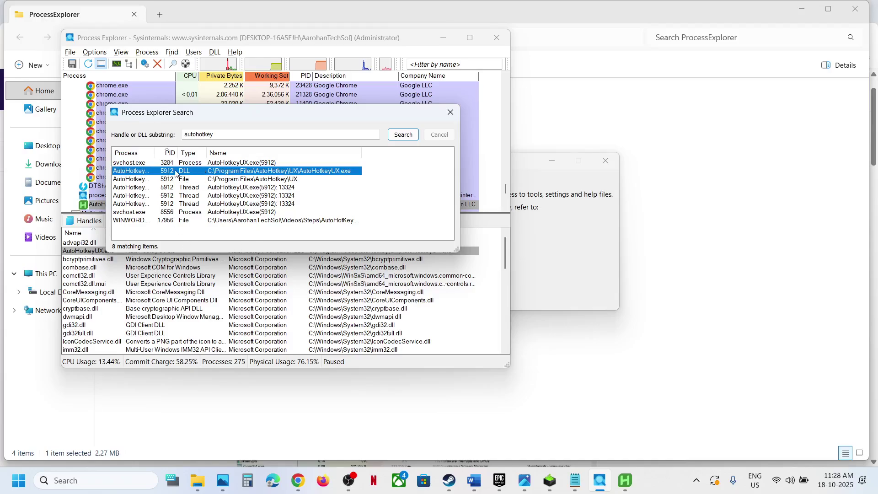
{"action": "left_click", "coordinate": [451, 112]}
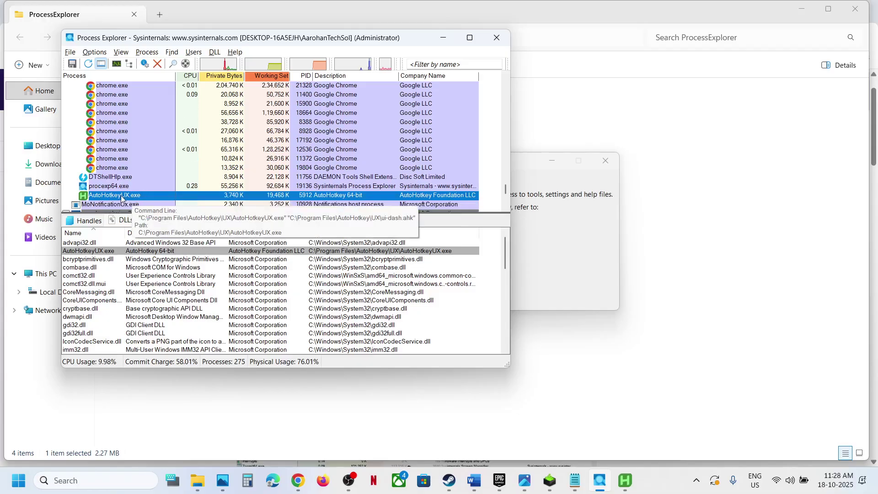
Kill the AutoHotkeyUX.exe process and confirm, leaving 274 processes listed.
{"action": "right_click", "coordinate": [122, 196]}
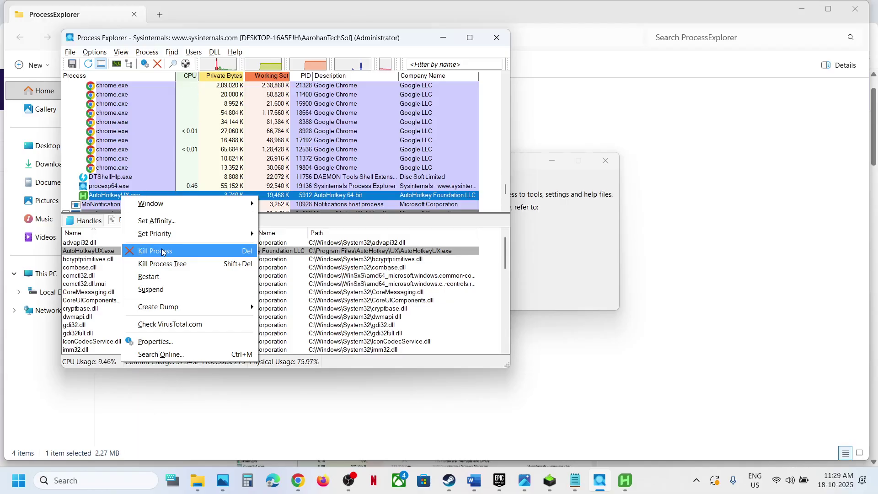
{"action": "left_click", "coordinate": [163, 251]}
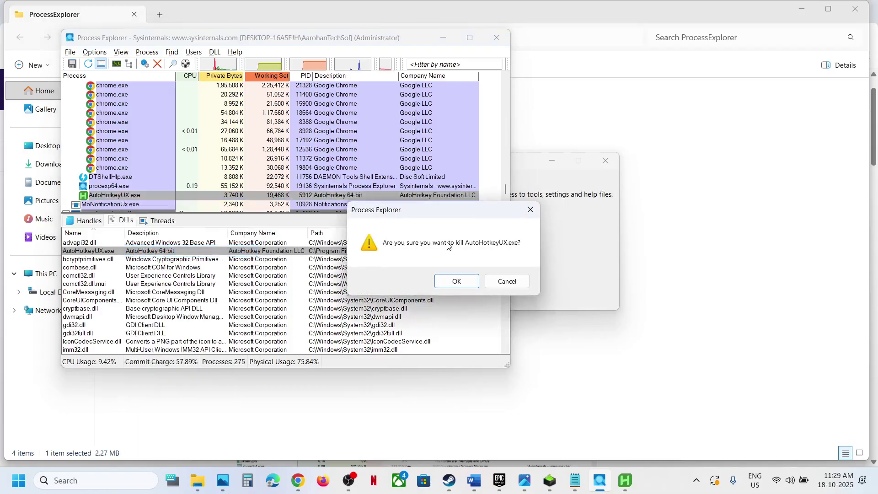
{"action": "left_click", "coordinate": [457, 281]}
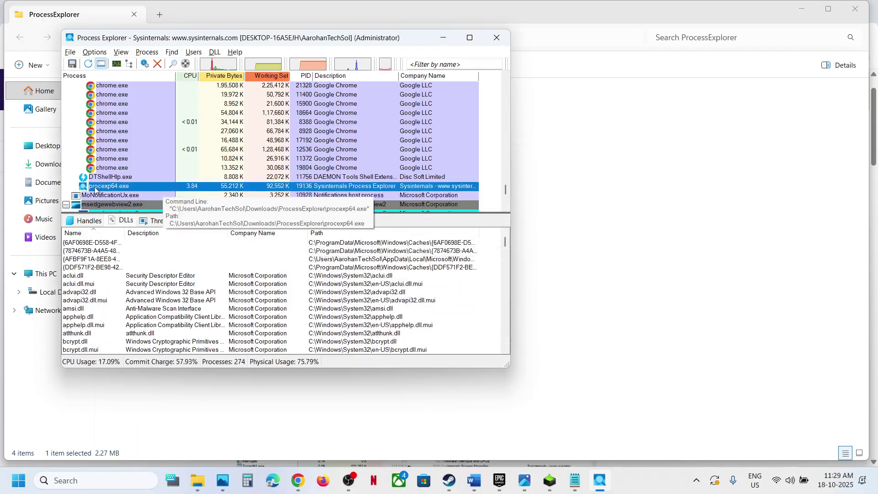
Re-run the handle and DLL search with 'ahk' and confirm it finds 0 matches.
{"action": "left_click", "coordinate": [173, 64]}
{"action": "left_click", "coordinate": [245, 130]}
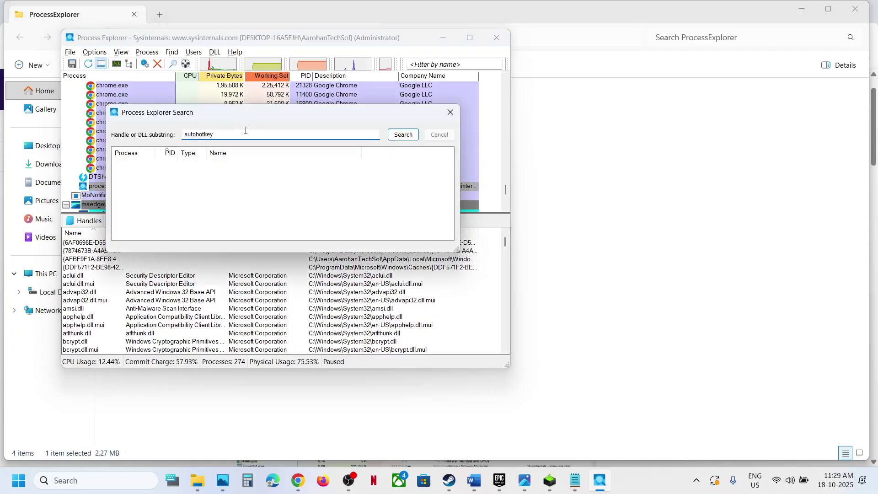
{"action": "left_click_drag", "start_coordinate": [244, 131], "coordinate": [155, 137]}
{"action": "type", "text": "ahk"}
{"action": "left_click", "coordinate": [403, 135]}
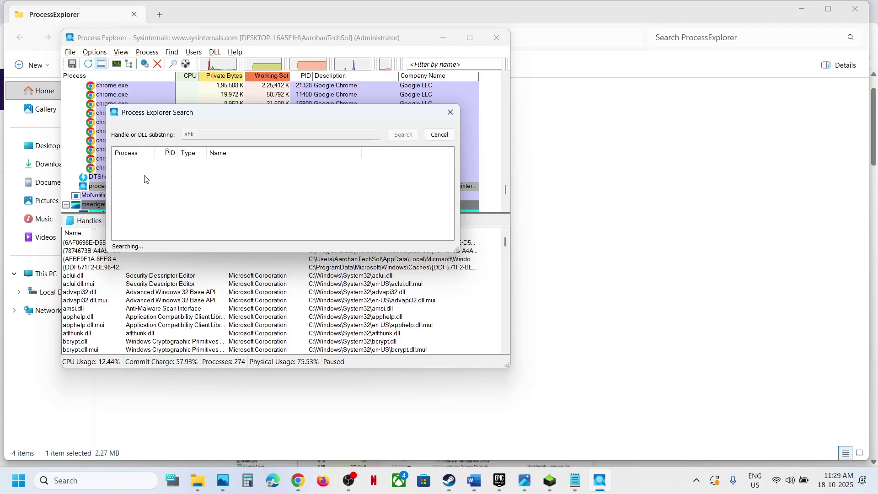
{"action": "left_click", "coordinate": [451, 112]}
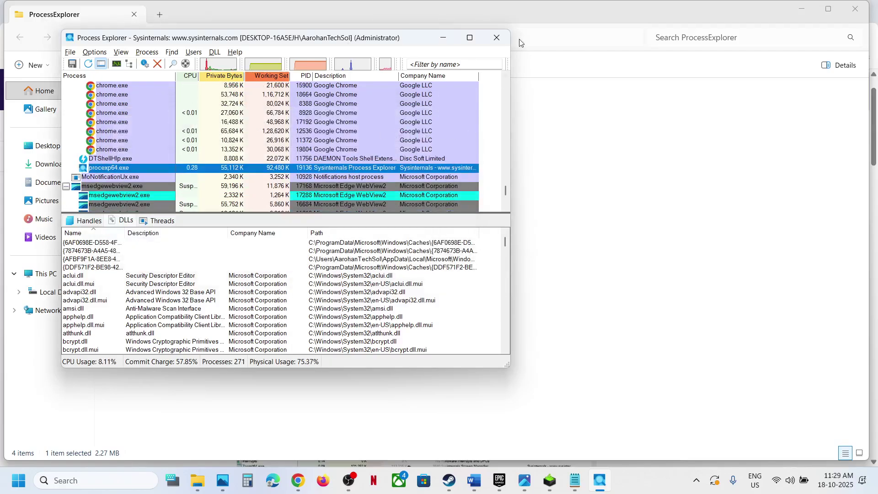
Close Process Explorer and open the saved screenshot of the AutoHotkeyUX.exe error in Photos.
{"action": "left_click", "coordinate": [497, 39]}
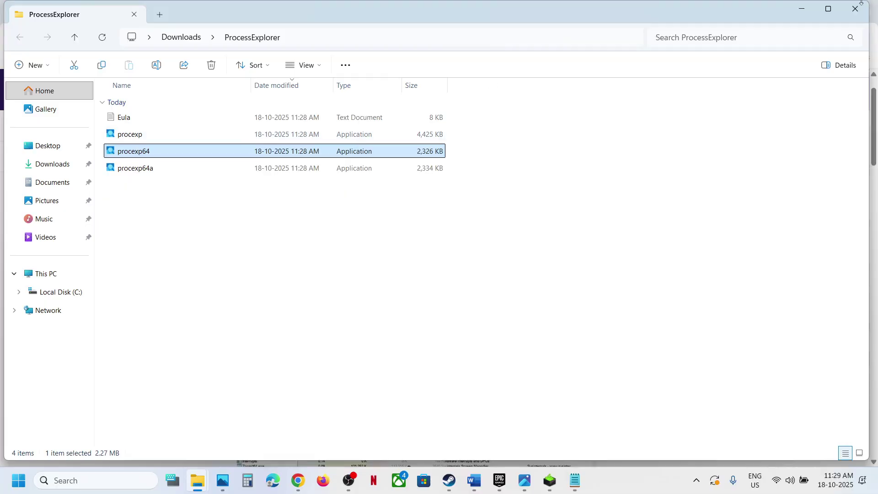
{"action": "key", "text": "alt+Up"}
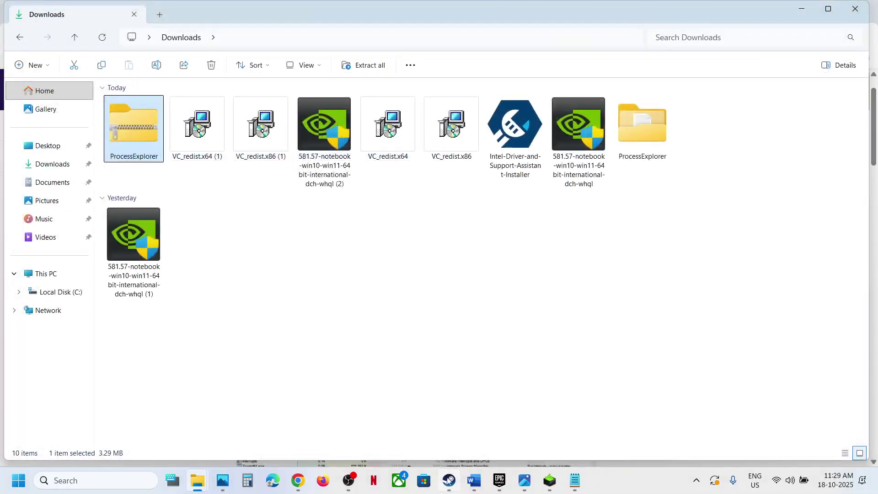
{"action": "left_click", "coordinate": [448, 480]}
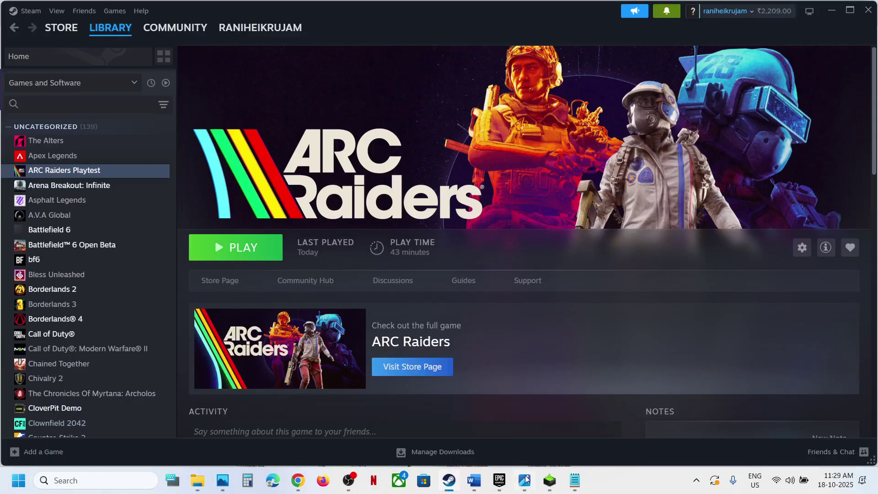
{"action": "left_click", "coordinate": [522, 416]}
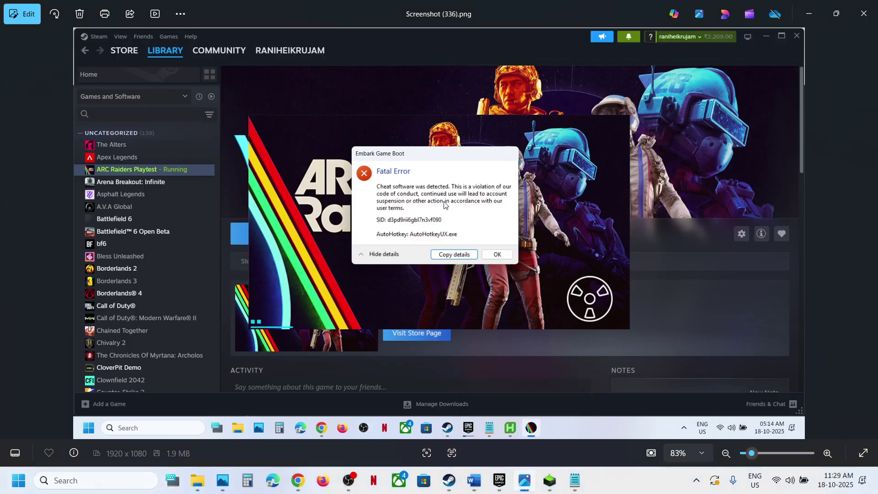
{"action": "scroll", "coordinate": [443, 205], "scroll_direction": "up", "scroll_amount": 5}
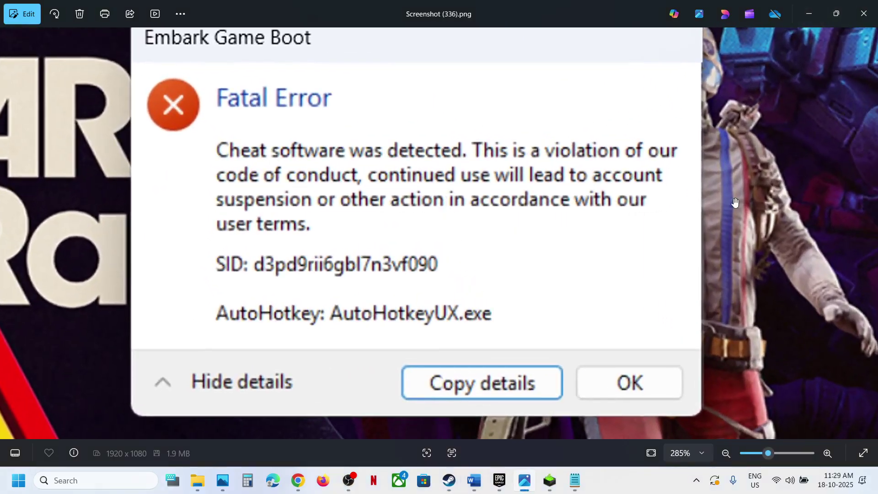